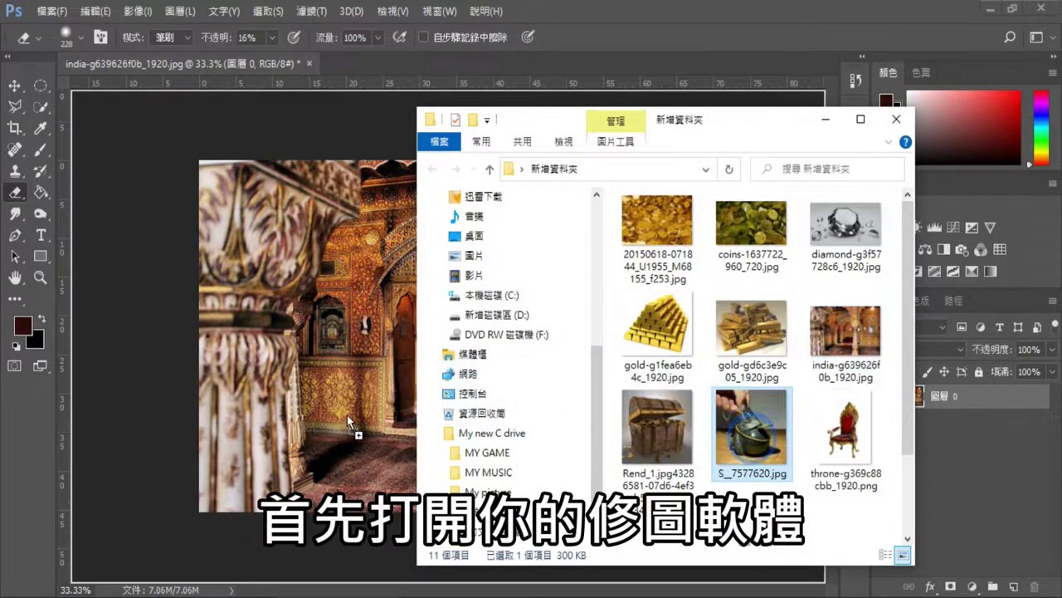
- Drag the frog figurine photo into the palace interior document as a new layer
drag(845, 337, 356, 434)
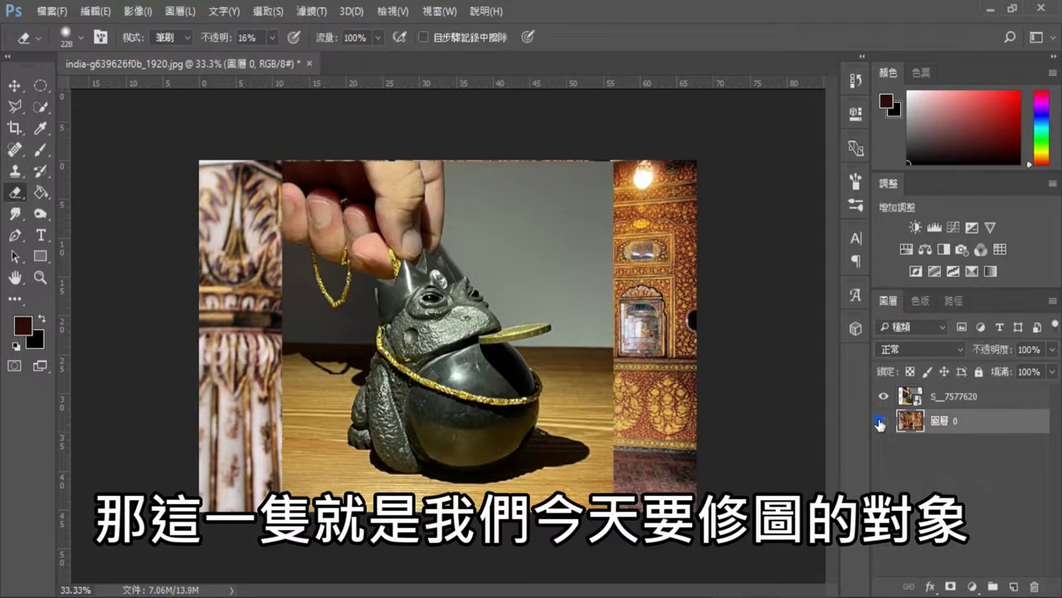
- Hide the palace and put a green-filled backing layer beneath the frog photo
click(884, 421)
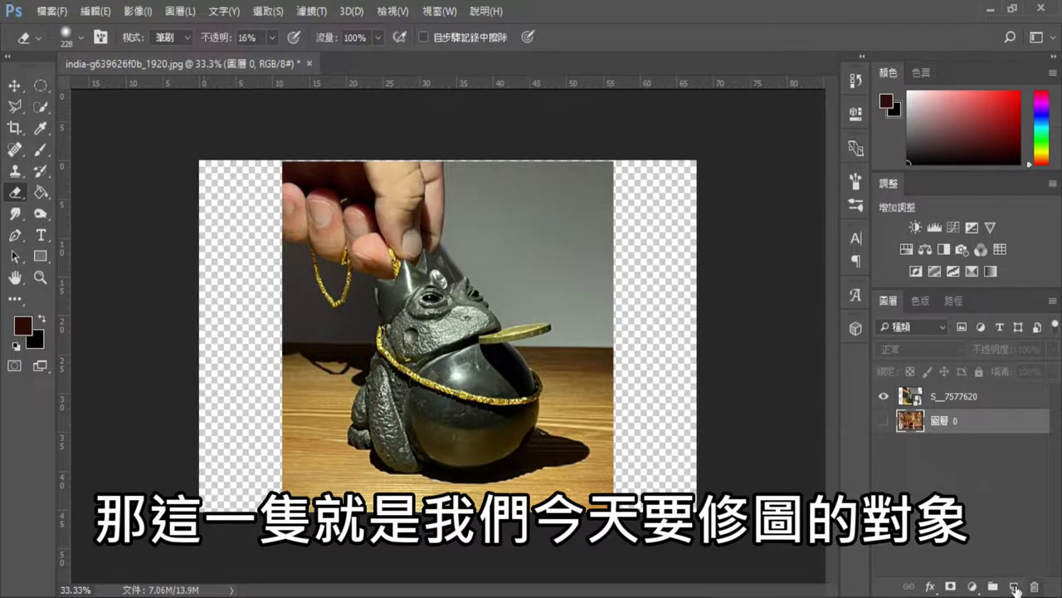
click(1014, 586)
drag(957, 455, 955, 415)
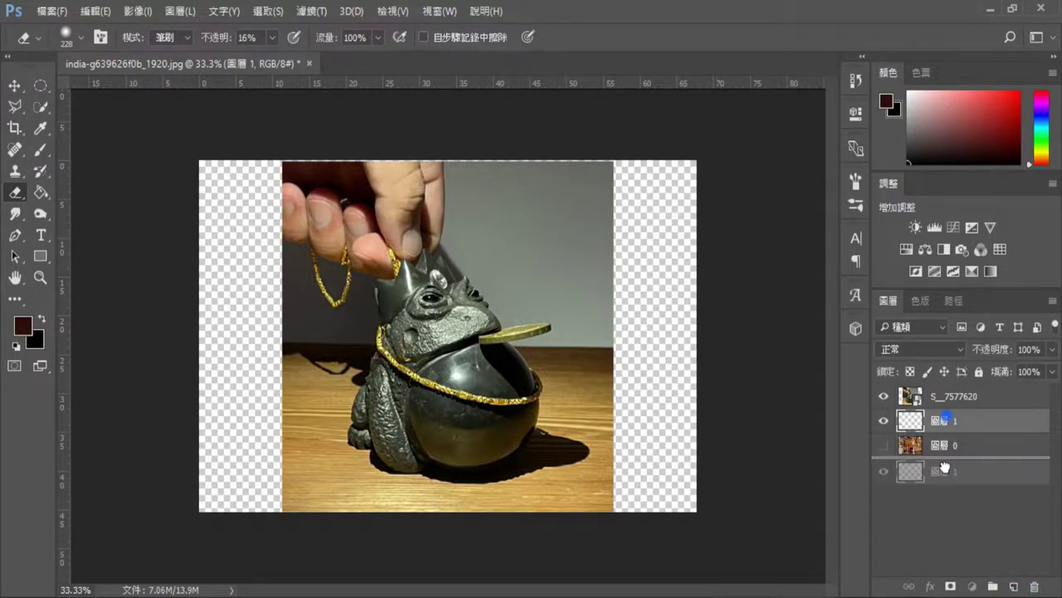
key(i)
click(22, 324)
key(Return)
key(g)
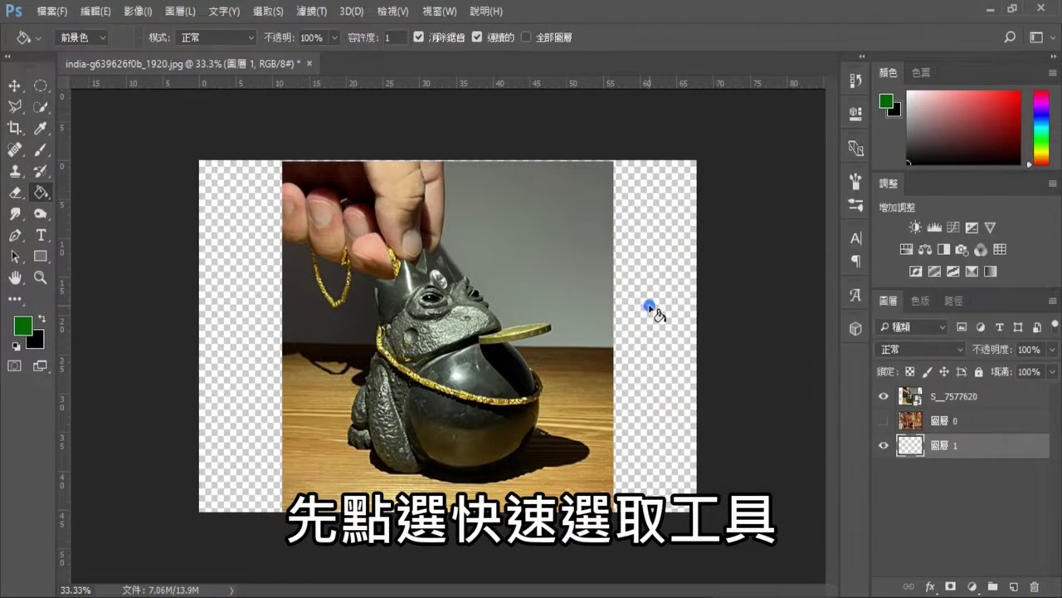
click(649, 305)
drag(896, 397, 913, 433)
- Quick-select the frog and its shadow, mask the layer, and paint out leftover background
key(w)
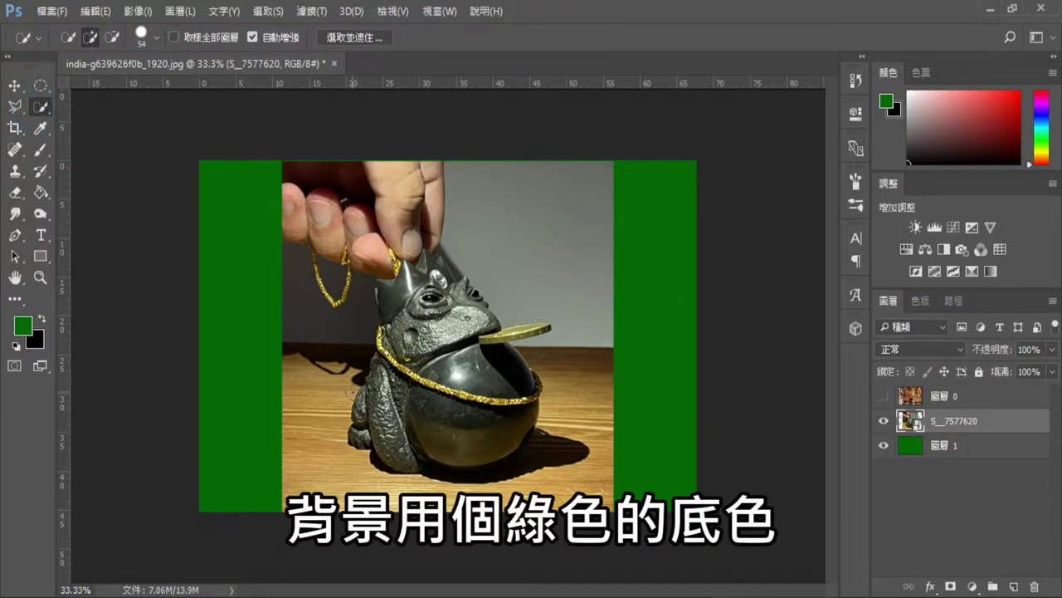
click(359, 439)
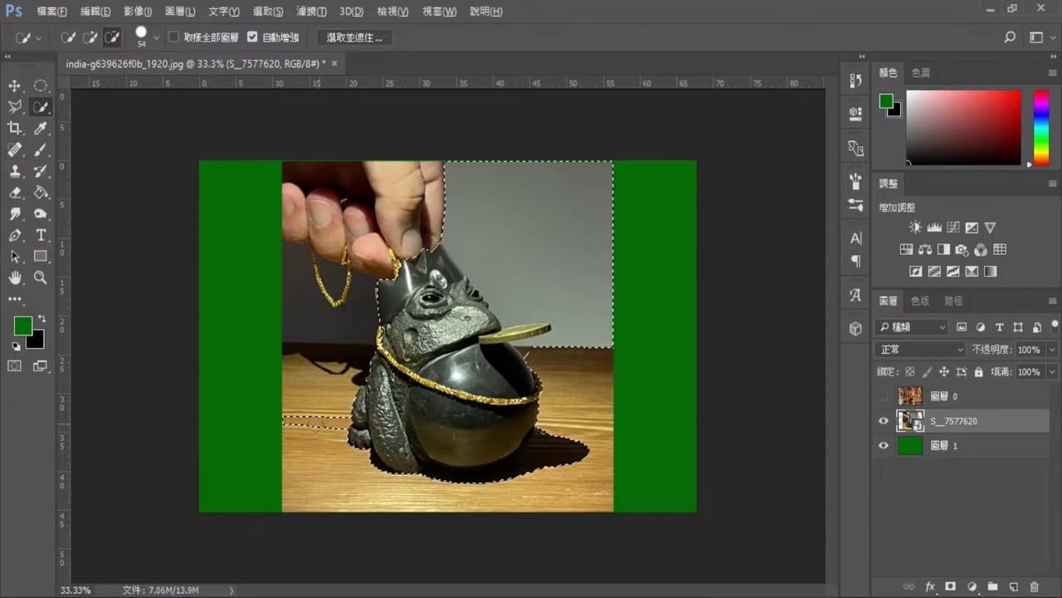
scroll(503, 345, up, 3)
key(ctrl+0)
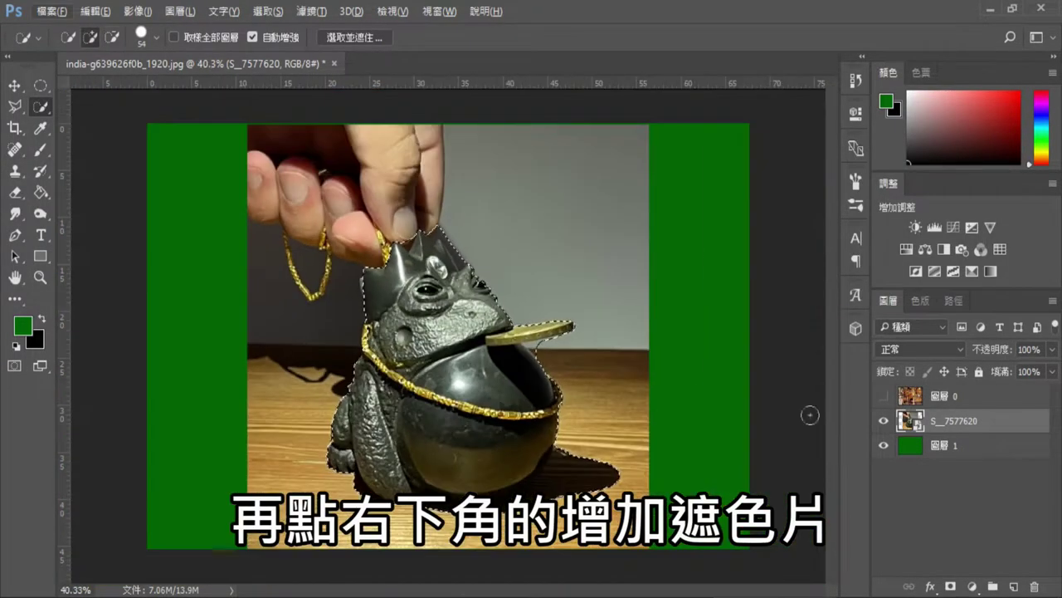
click(951, 585)
key(b)
scroll(711, 407, up, 2)
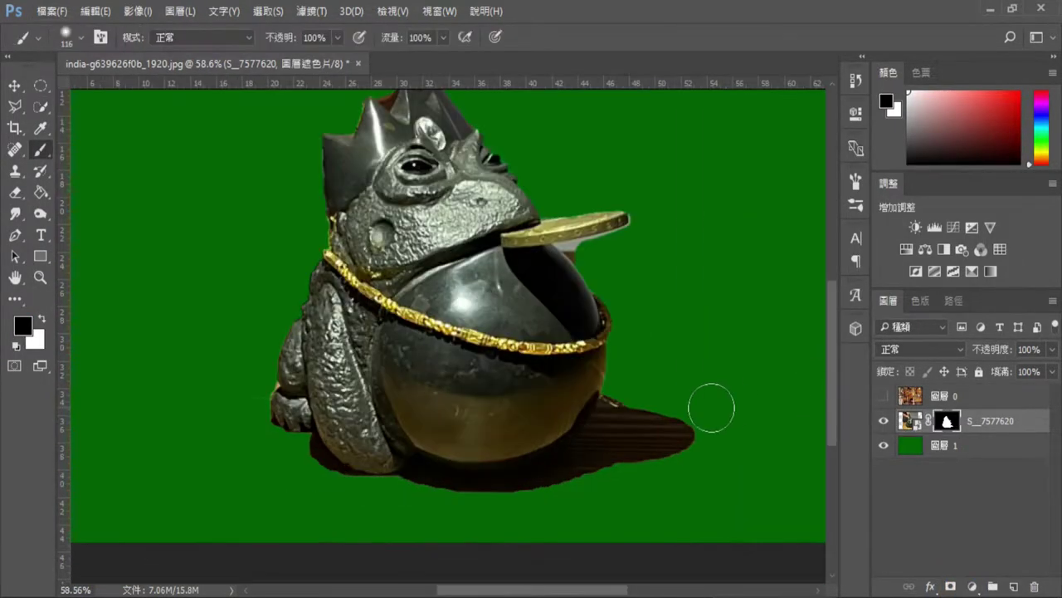
drag(692, 410, 640, 458)
scroll(650, 466, up, 2)
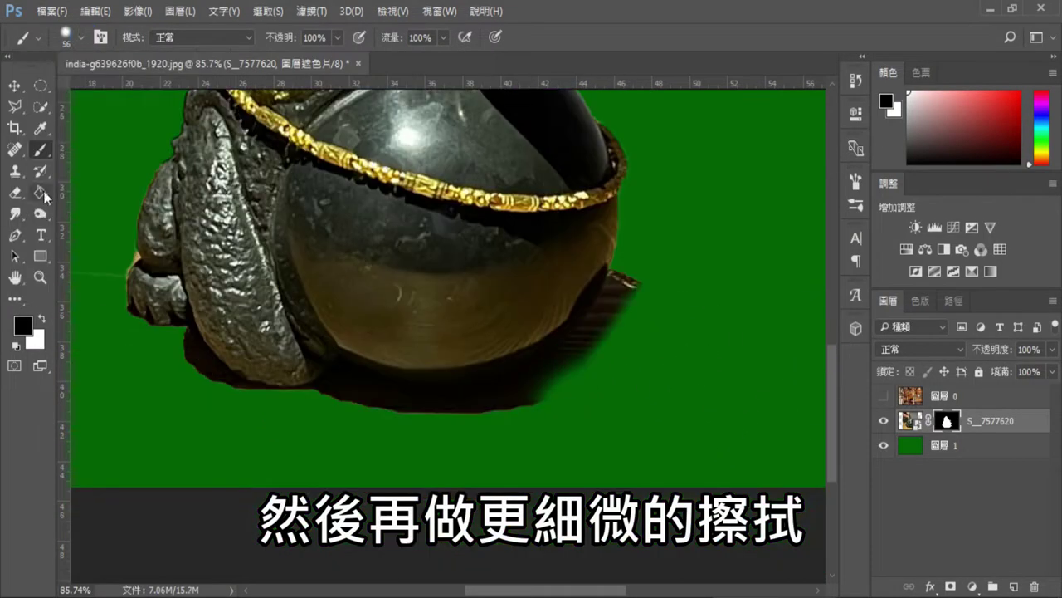
- Refine the frog's base with a Pen-path selection painted on the mask, then hide the green layer
key(p)
click(617, 232)
drag(519, 379, 465, 381)
drag(382, 380, 409, 404)
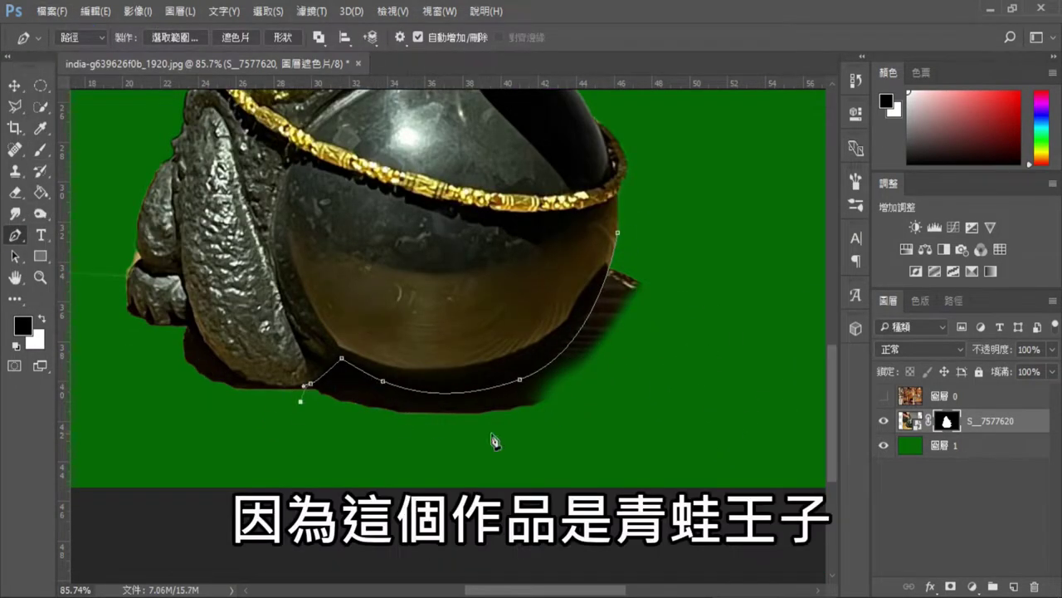
key(ctrl+Return)
key(b)
key(x)
scroll(639, 399, up, 5)
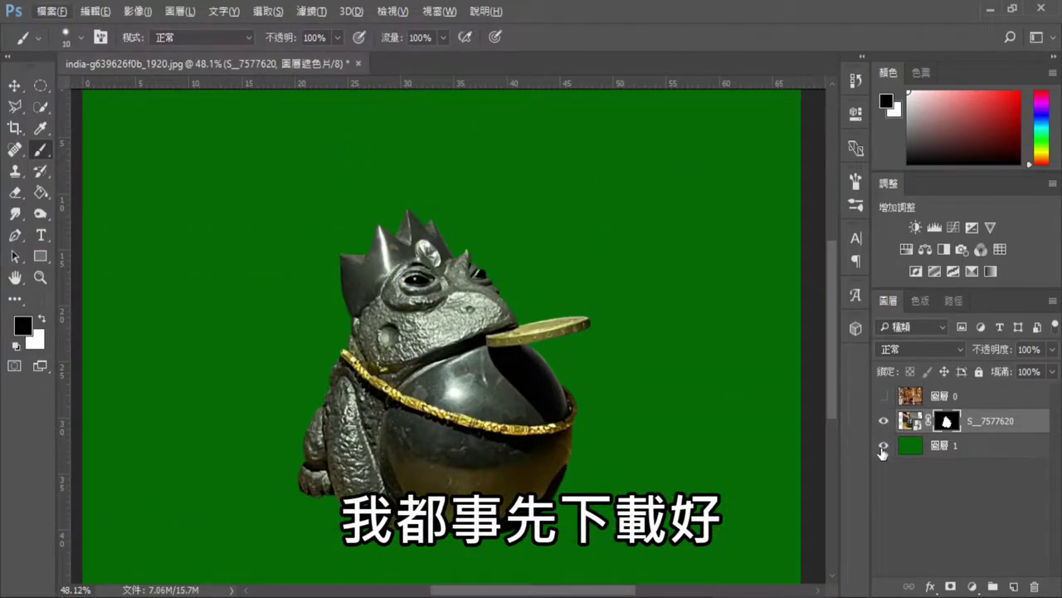
click(884, 446)
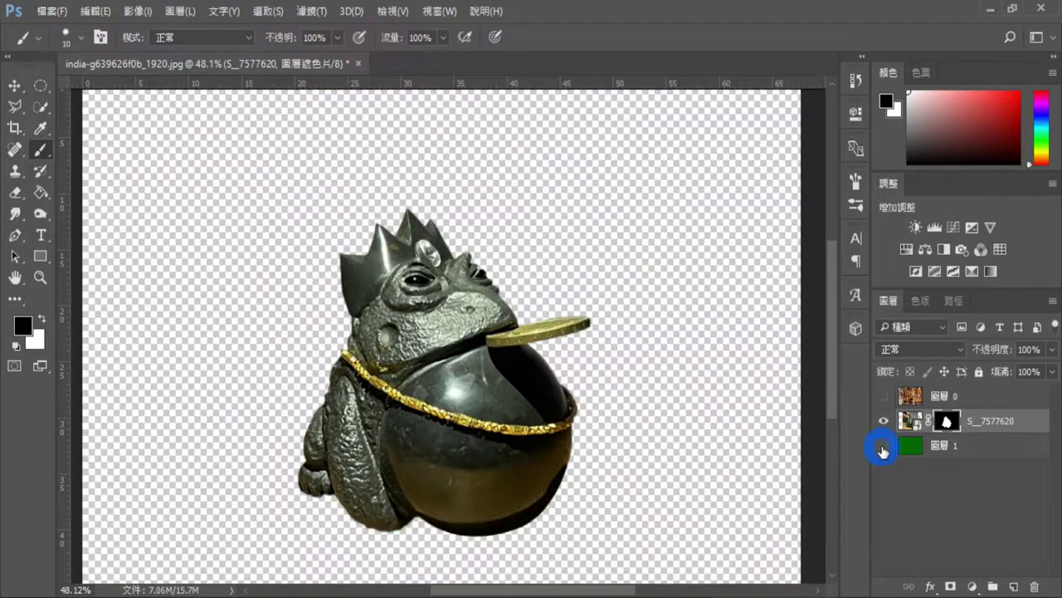
- Show the palace layer and stack the cut-out frog layer above it
click(883, 397)
mouse_move(953, 422)
mouse_down()
mouse_move(958, 398)
mouse_move(953, 407)
mouse_up()
key(ctrl+minus)
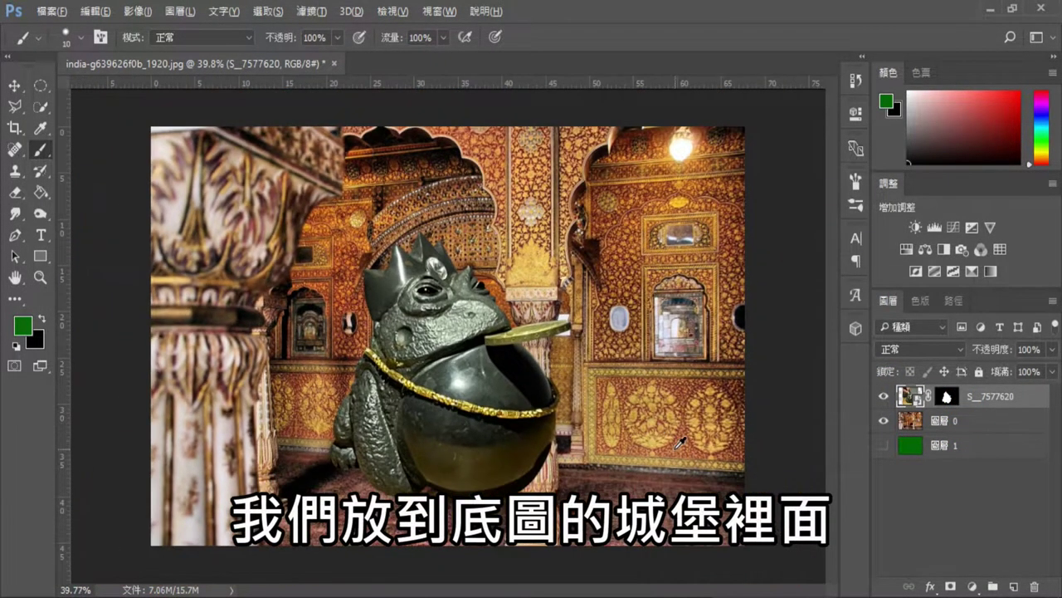
- Enlarge the palace photo to about 124%, shift it right, and flip it horizontally
click(947, 421)
key(ctrl+t)
drag(155, 126, 5, 38)
drag(600, 352, 677, 358)
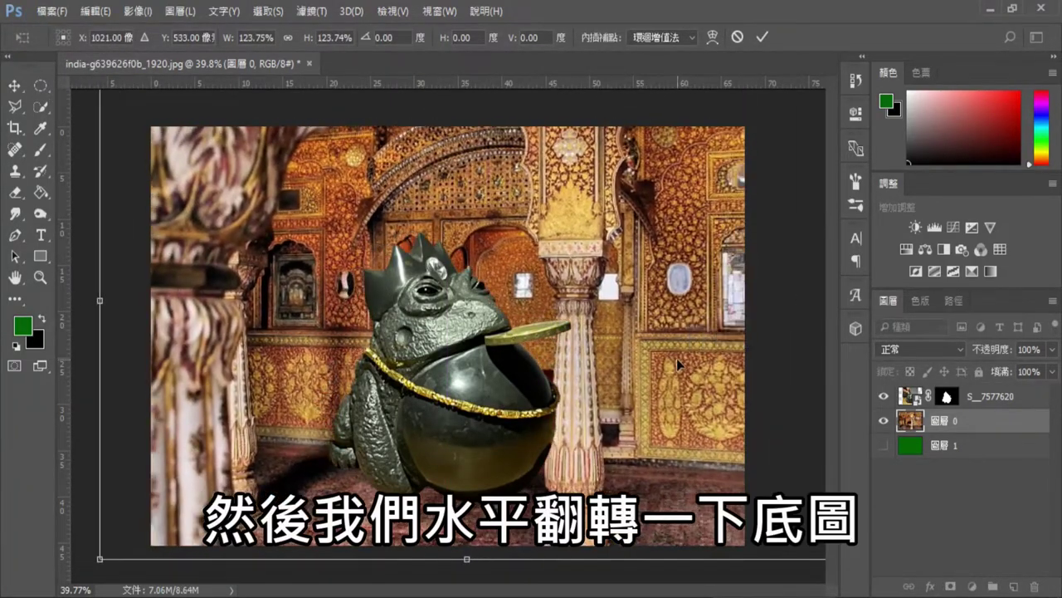
right_click(639, 340)
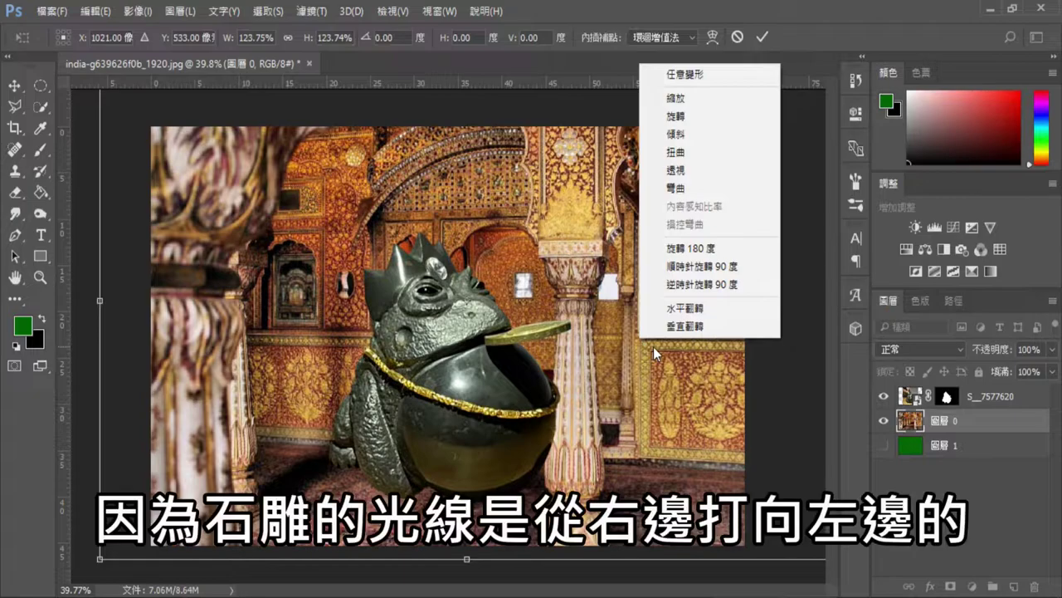
click(676, 308)
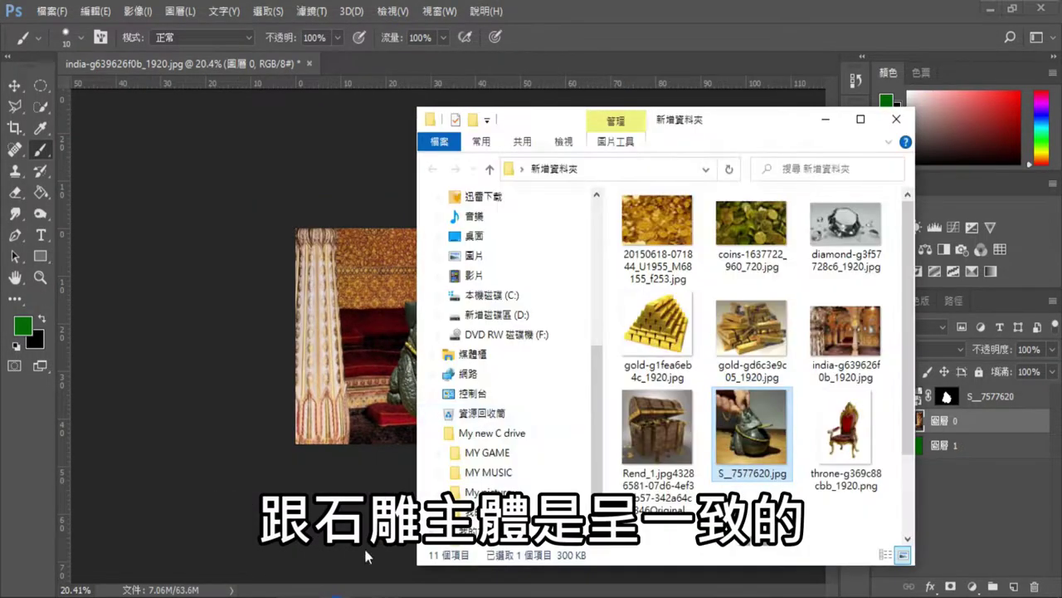
- Open the throne image and paste it into the palace composition
double_click(844, 427)
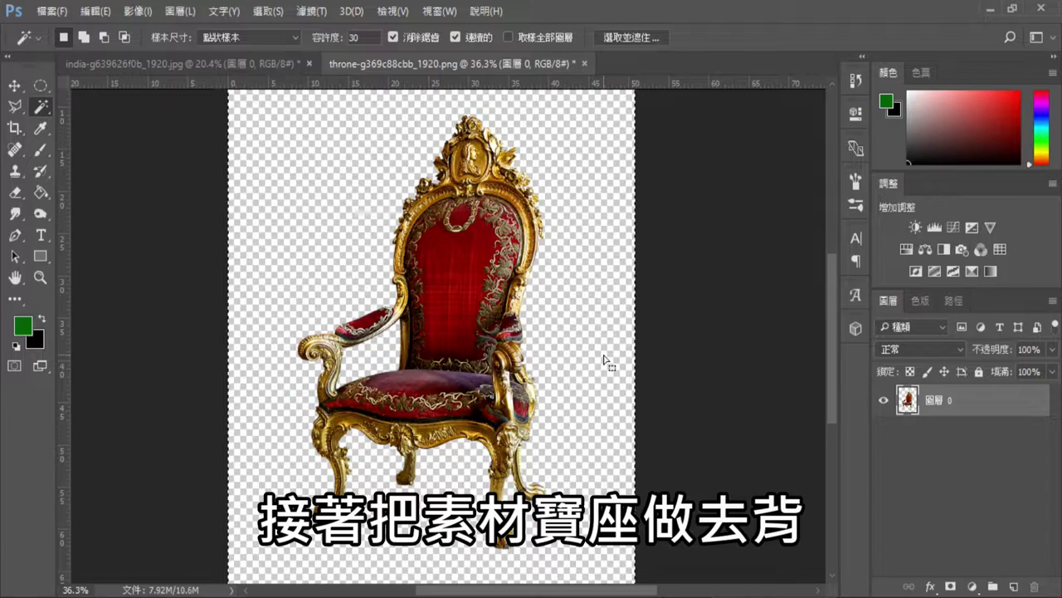
click(225, 63)
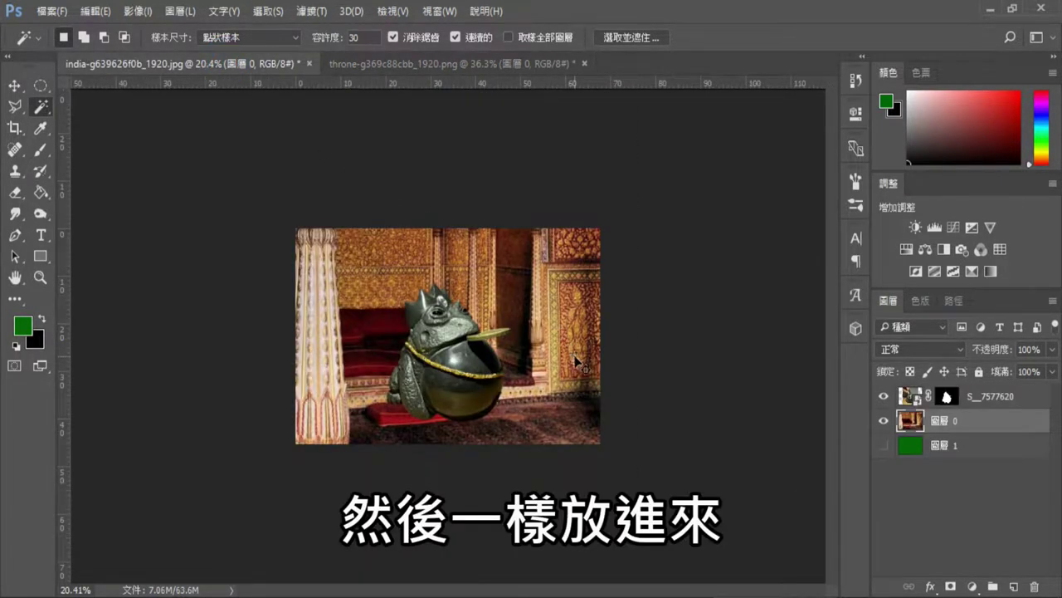
key(ctrl+v)
- Flip and scale the throne behind the frog, then select the palace floor with those layers hidden
key(ctrl+t)
right_click(436, 267)
click(464, 490)
drag(357, 226, 337, 180)
click(768, 40)
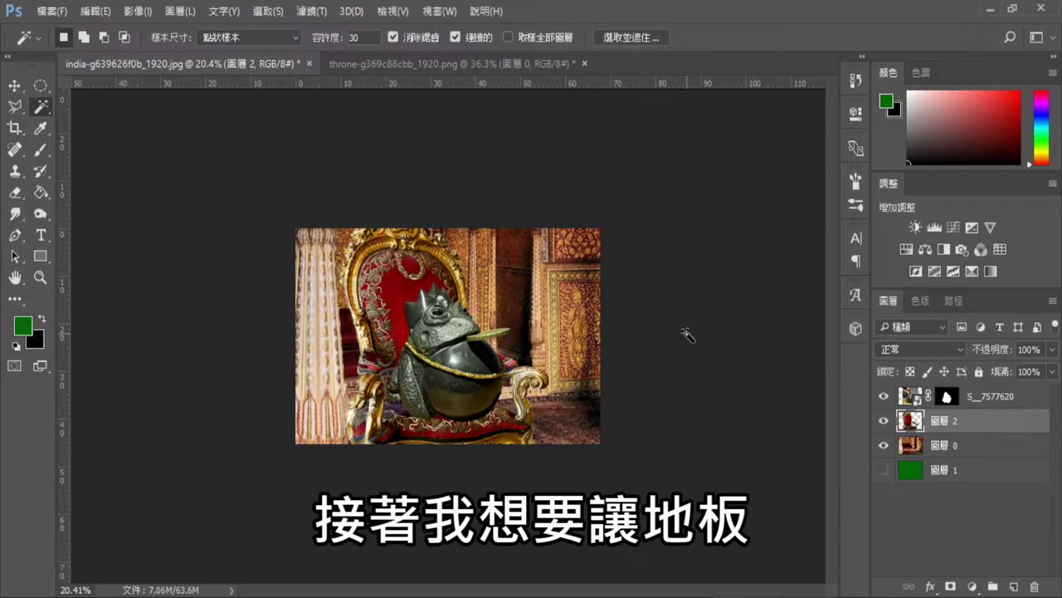
click(884, 421)
click(884, 396)
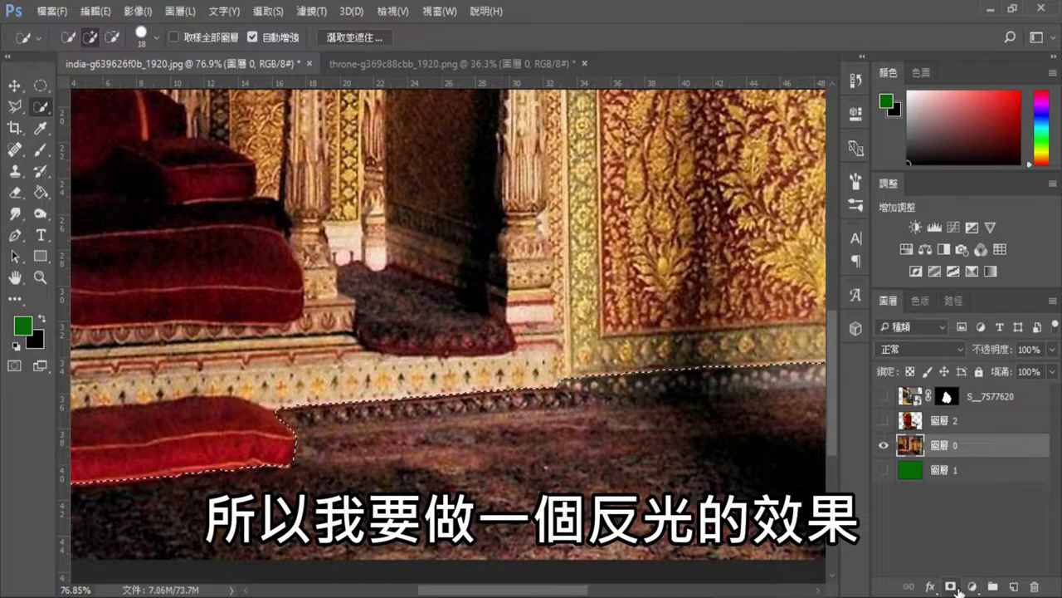
- Mask the floor out of the palace photo and fill it with golden yellow #ffc600
click(951, 586)
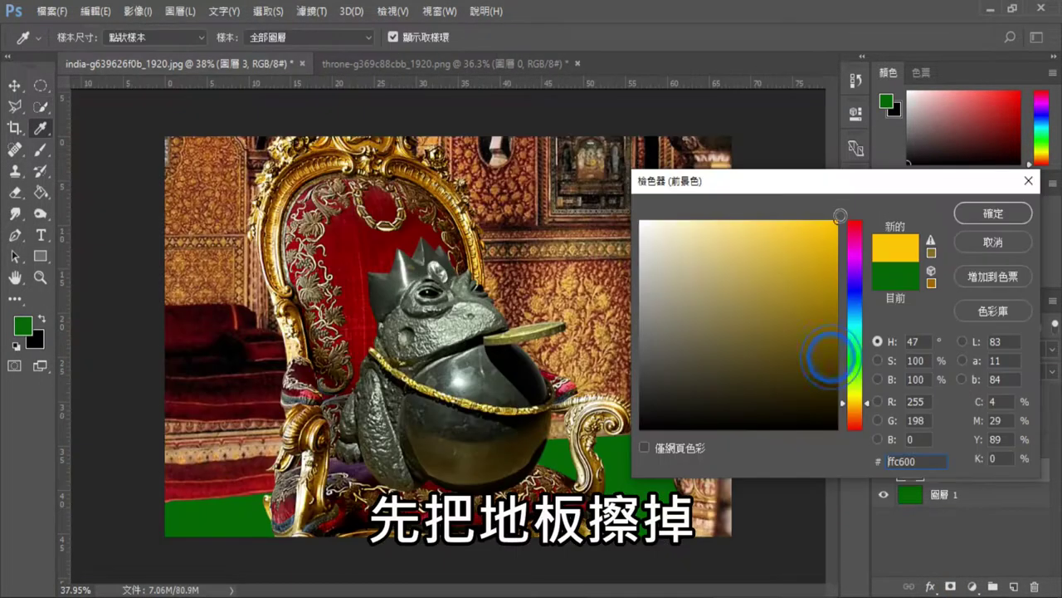
click(979, 212)
click(39, 193)
click(637, 485)
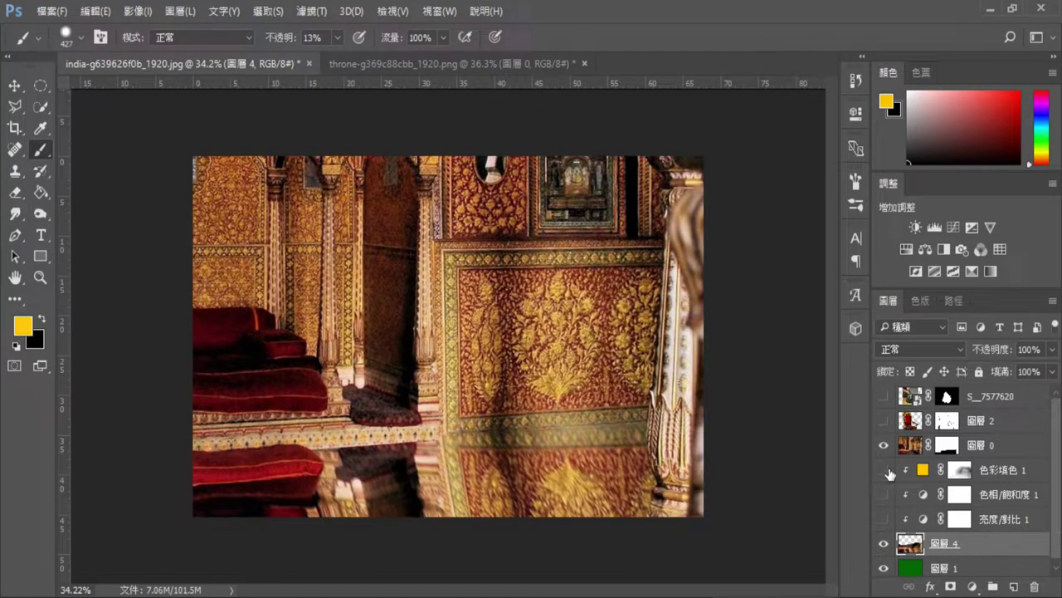
- Show the yellow floor fill, throne and frog layers again
click(884, 471)
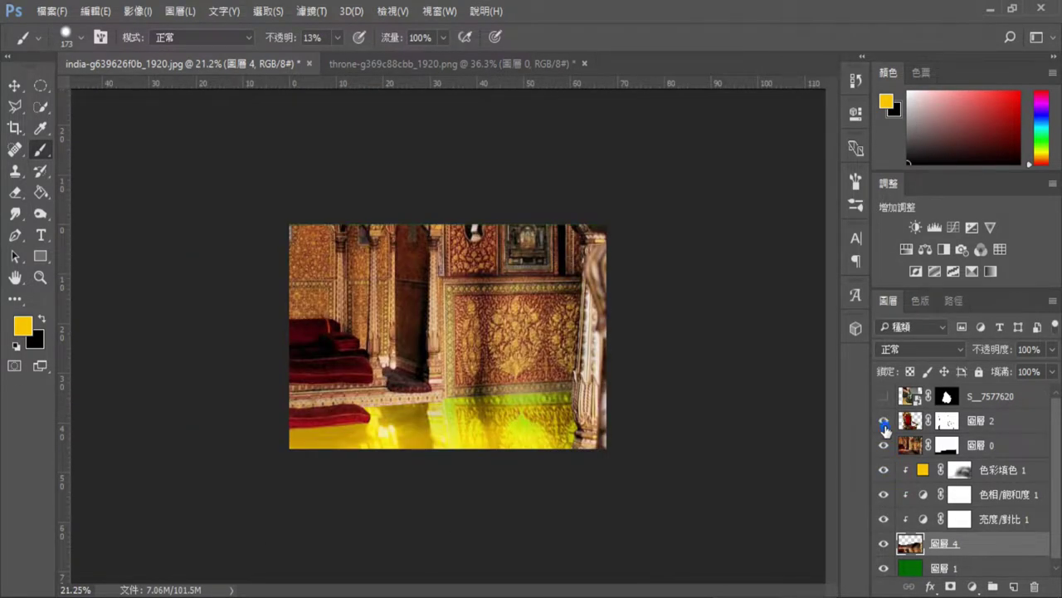
click(884, 421)
click(884, 396)
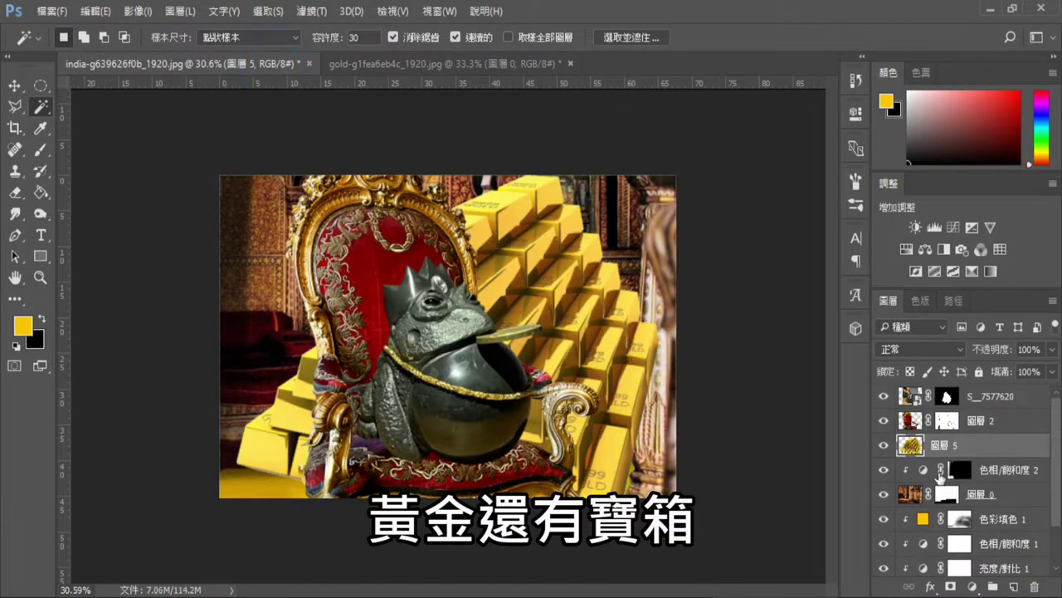
- Shrink the gold bars into the throne's lower left, then add the Rend_1 chest and select its background
key(ctrl+t)
drag(713, 398, 278, 456)
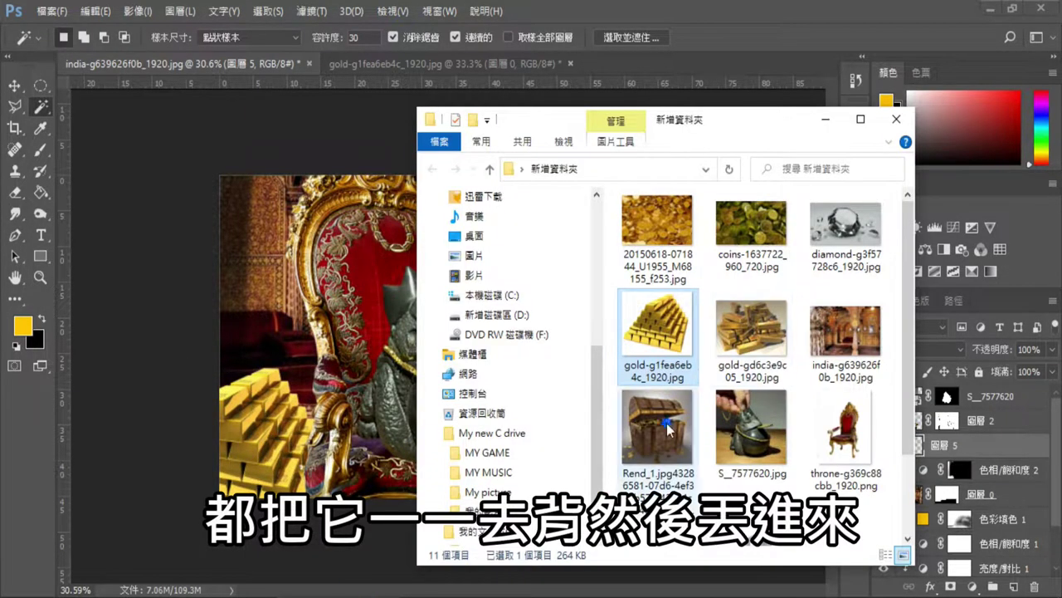
drag(672, 428, 868, 473)
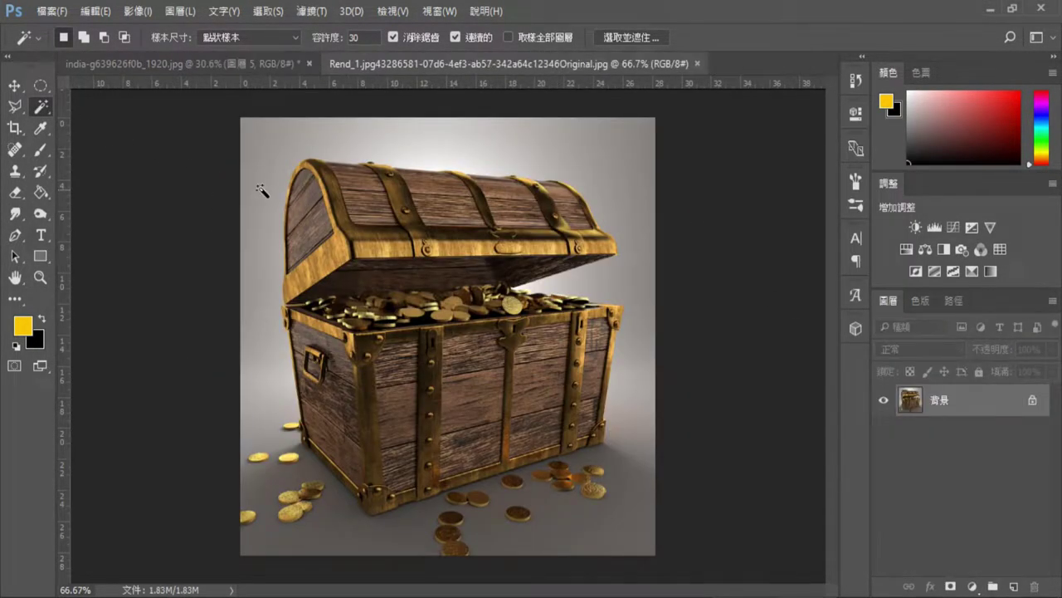
click(261, 193)
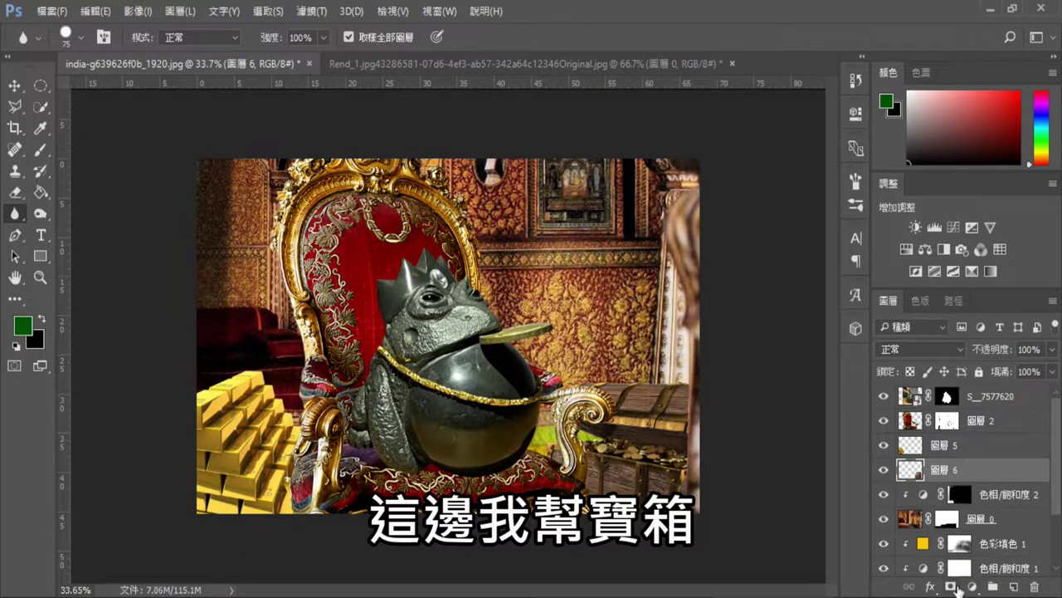
- Brighten the chest's coins with a masked Hue/Saturation layer (Hue +16, Saturation +100, Lightness +2)
click(973, 587)
click(964, 390)
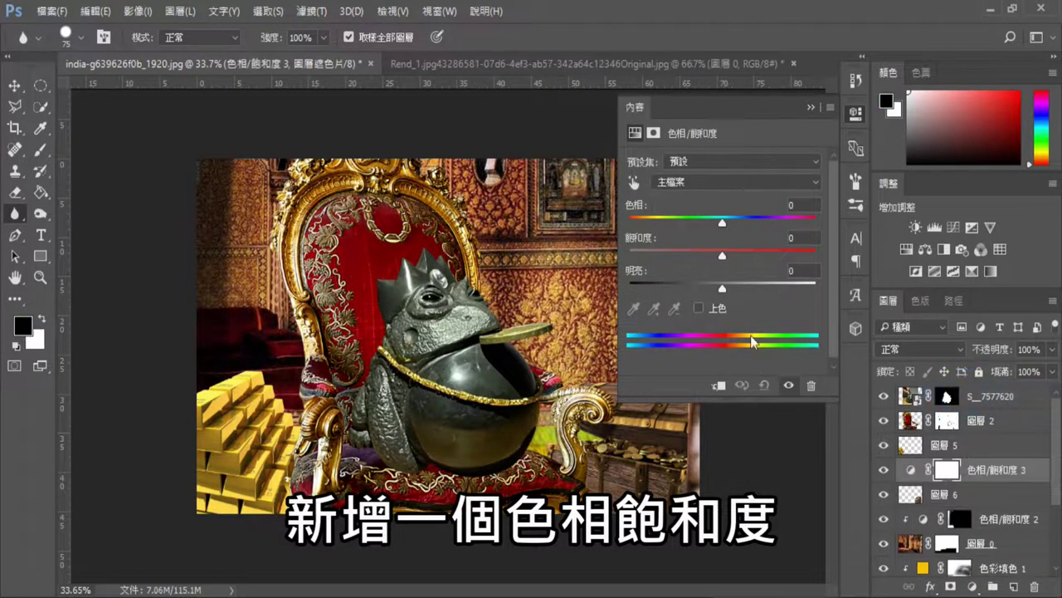
click(810, 109)
key(b)
key(x)
key(ctrl+i)
scroll(622, 431, up, 5)
mouse_move(370, 359)
mouse_down()
mouse_move(398, 373)
mouse_move(614, 390)
mouse_move(646, 378)
mouse_up()
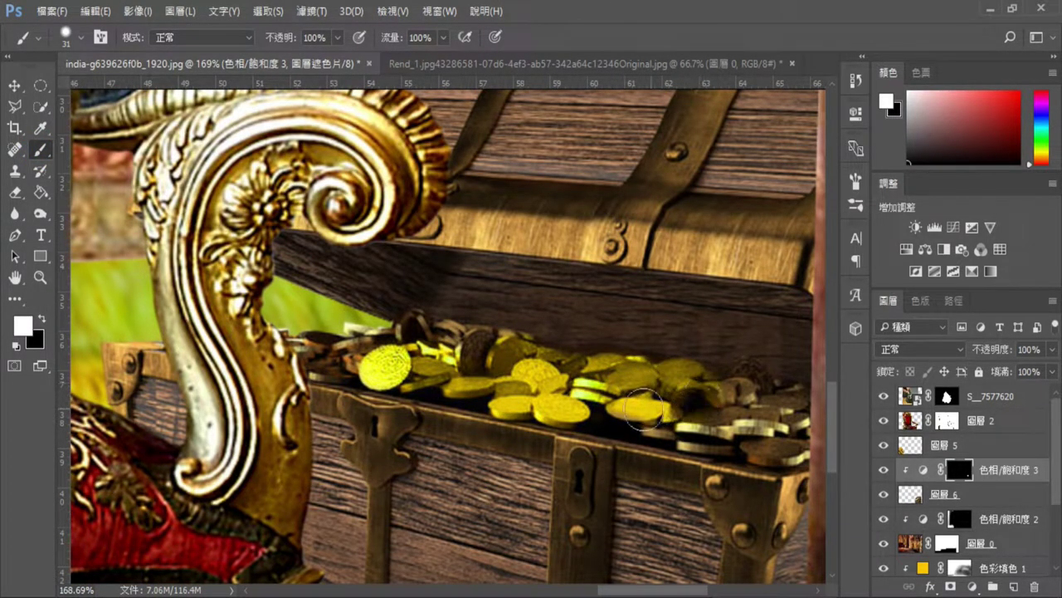
scroll(653, 427, down, 1)
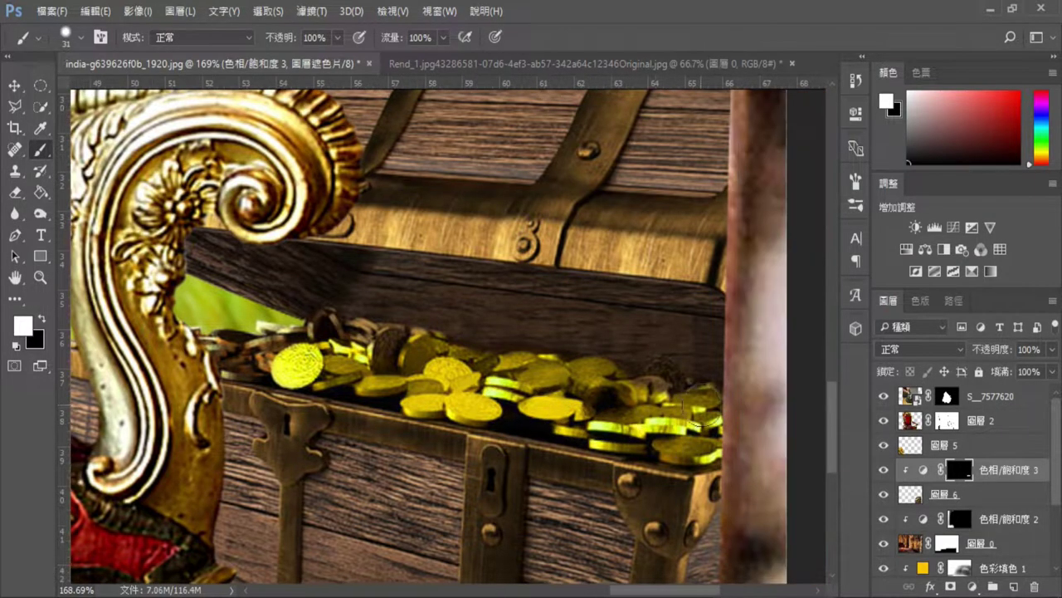
scroll(680, 444, down, 2)
scroll(705, 462, down, 1)
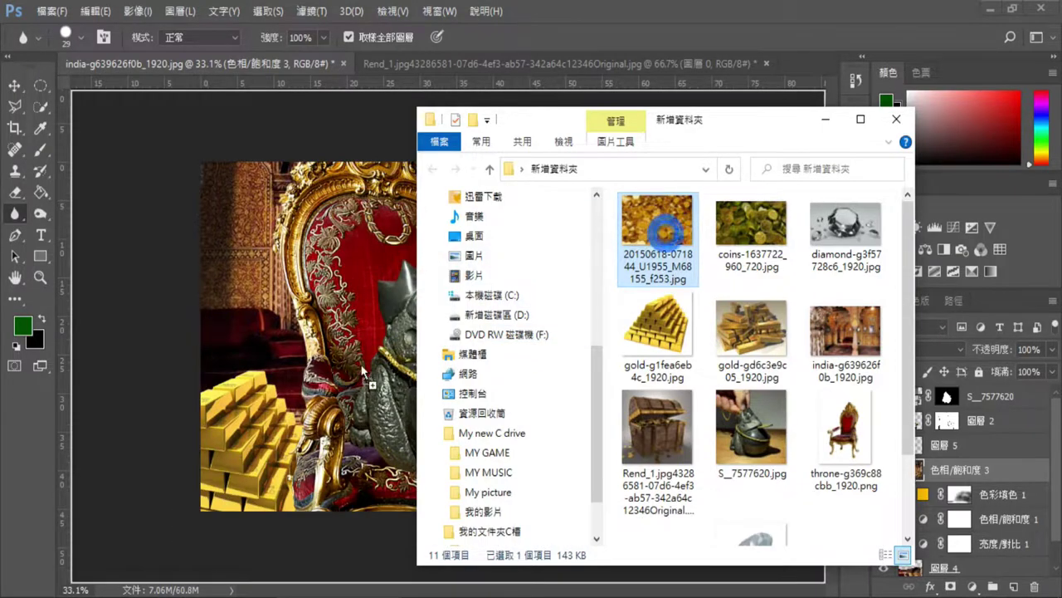
- Place the gold coin pile behind the bars and clip a Hue/Saturation layer shifting its hue slightly
mouse_move(672, 258)
mouse_down()
mouse_move(502, 365)
mouse_move(247, 354)
mouse_up()
key(Return)
key(r)
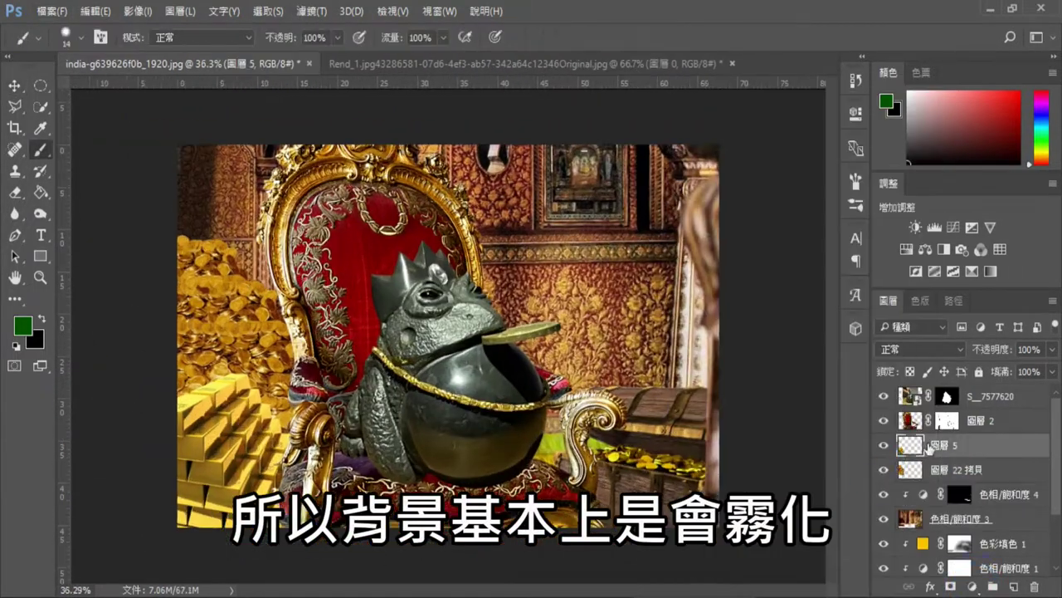
click(973, 586)
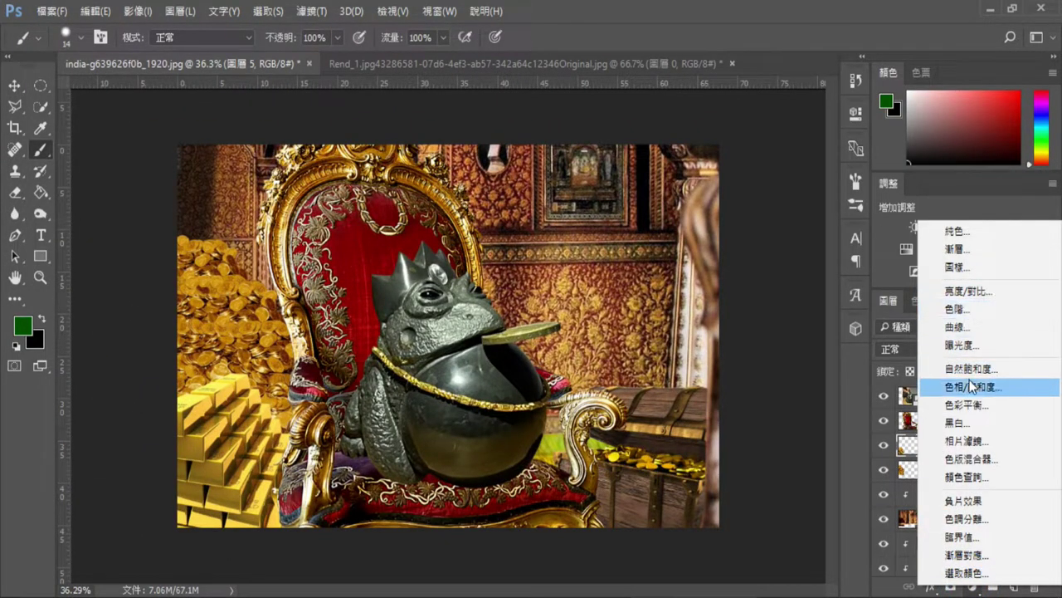
click(969, 386)
drag(722, 223, 716, 224)
key(ctrl+alt+g)
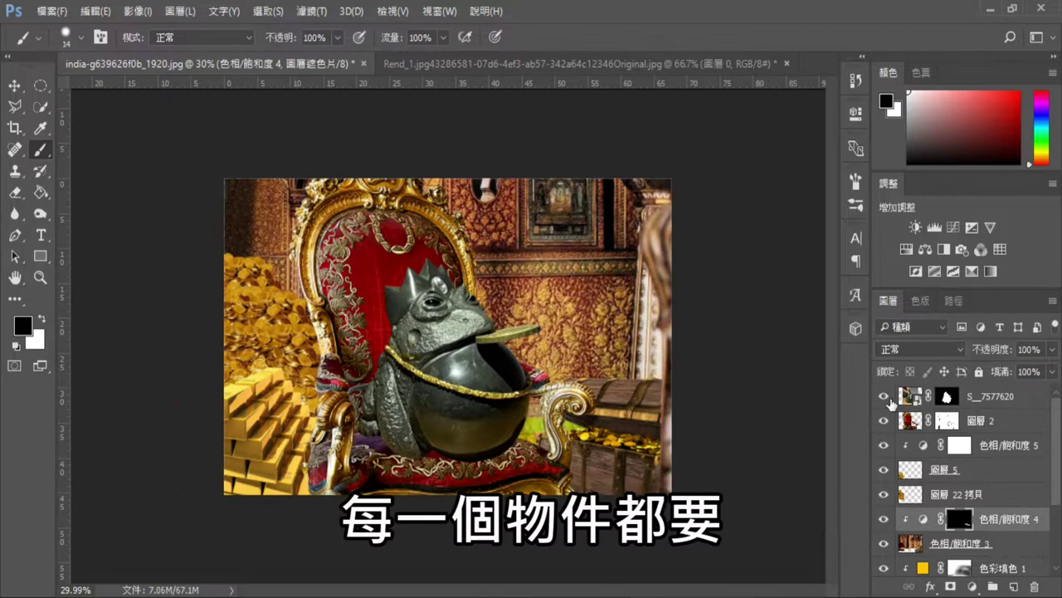
click(1007, 398)
- Darken the frog with a clipped Hue/Saturation lightness layer, painting it off the frog's ball
click(973, 585)
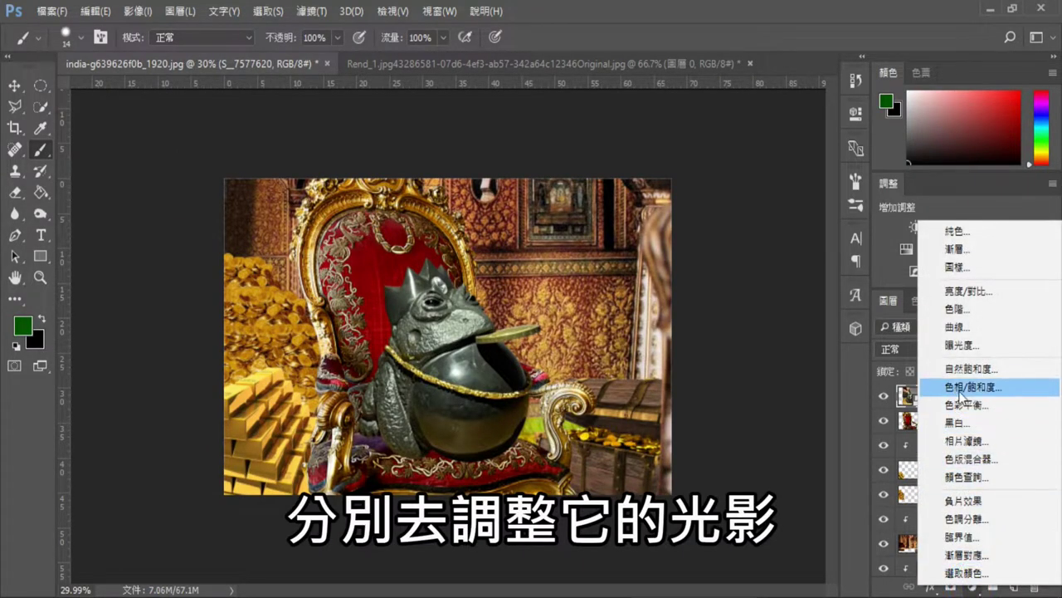
click(963, 387)
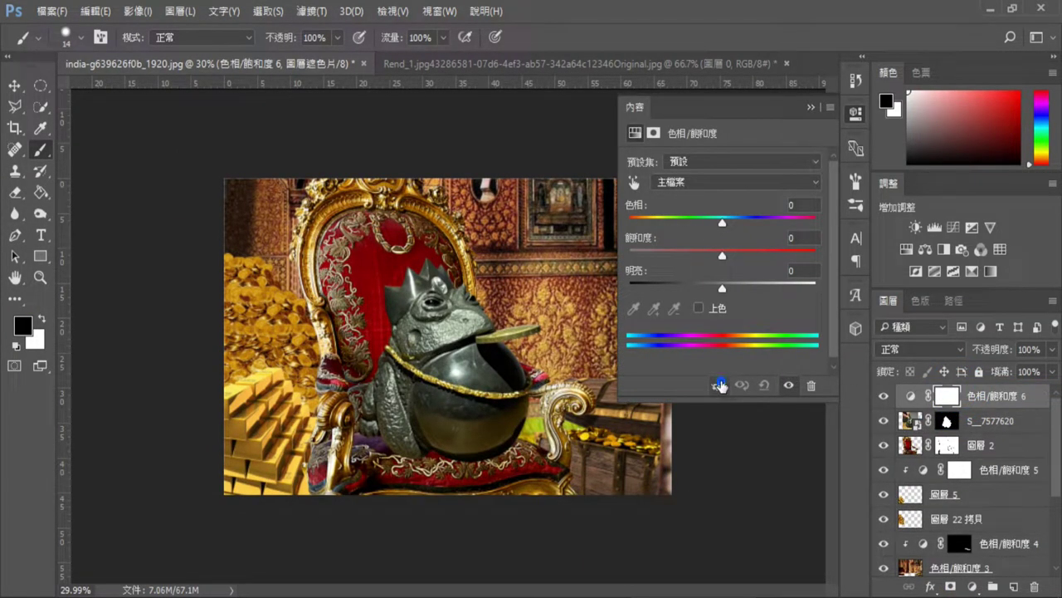
drag(722, 288, 664, 288)
click(810, 107)
alt+right_click(427, 296)
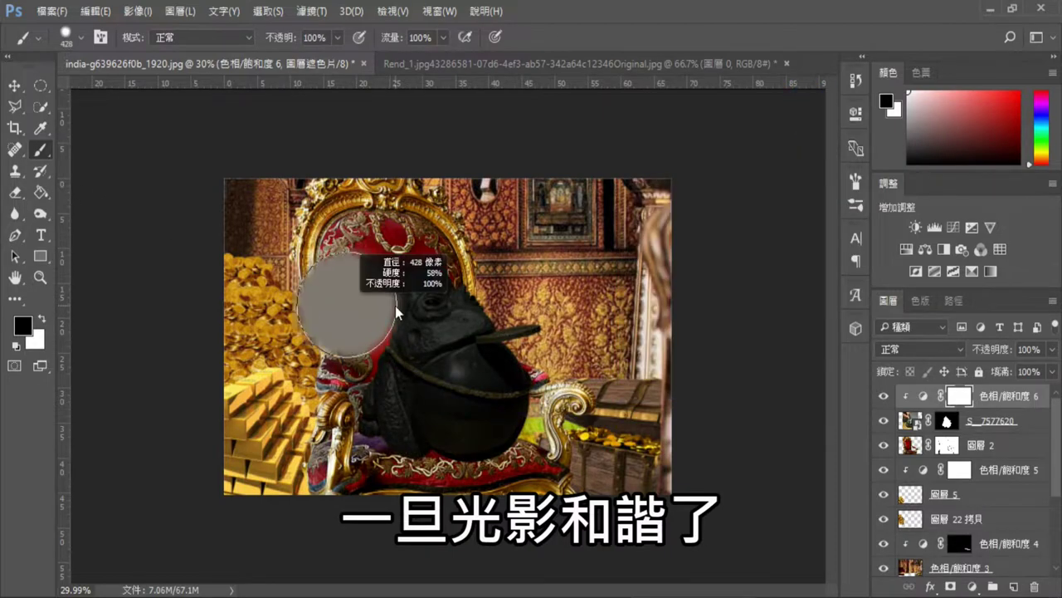
mouse_move(462, 401)
mouse_down()
mouse_move(432, 282)
mouse_move(490, 399)
mouse_move(391, 366)
mouse_up()
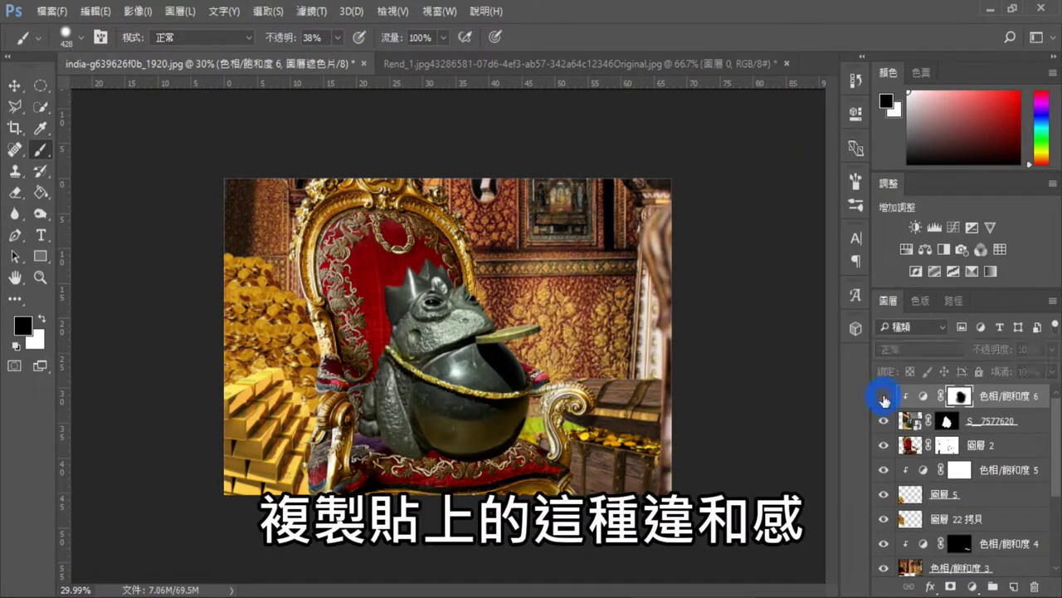
- Darken the throne with a clipped Hue/Saturation layer at Lightness -80, painting the red back in
click(1000, 449)
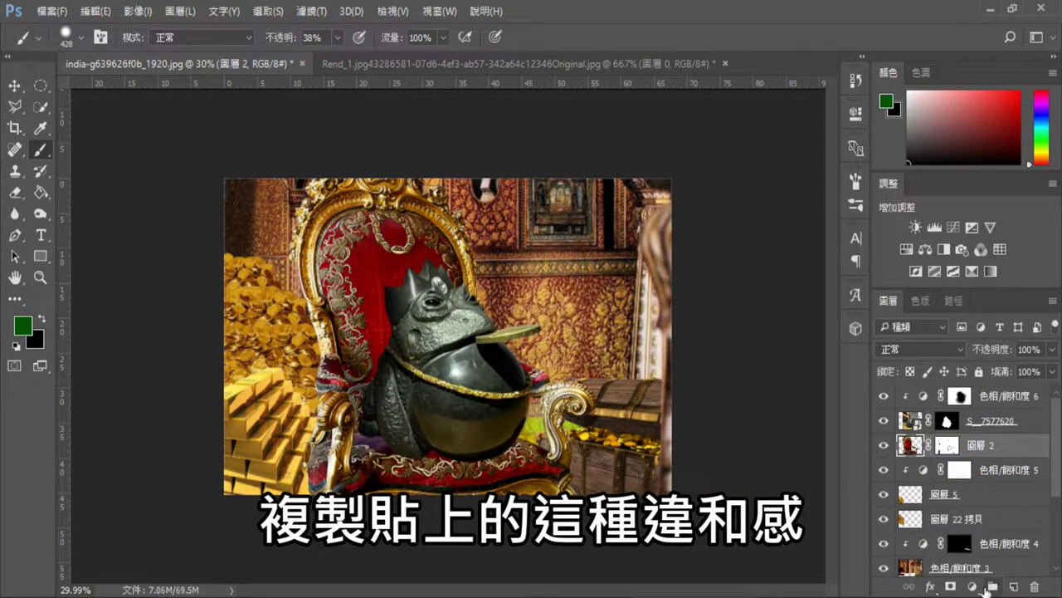
click(973, 586)
click(972, 387)
drag(722, 290, 667, 290)
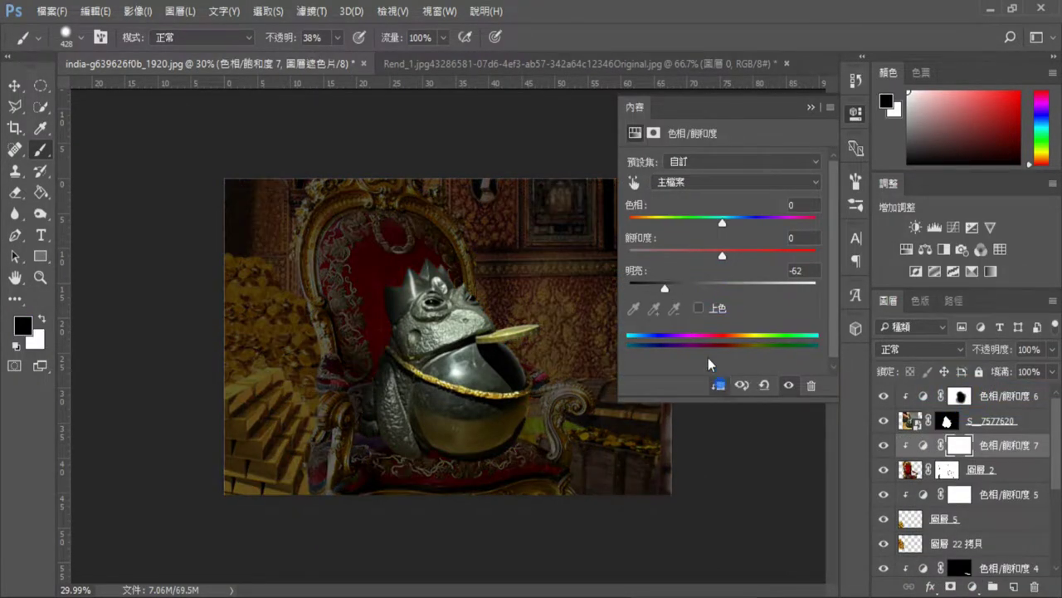
click(718, 383)
drag(662, 290, 646, 290)
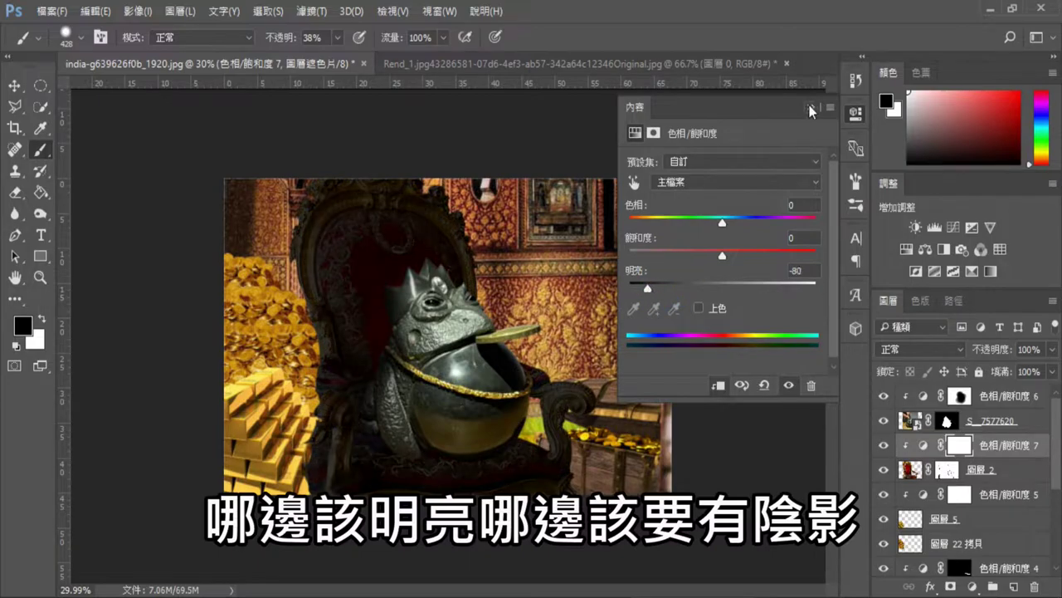
click(811, 110)
mouse_move(515, 432)
mouse_down()
mouse_move(374, 216)
mouse_move(443, 422)
mouse_move(376, 357)
mouse_up()
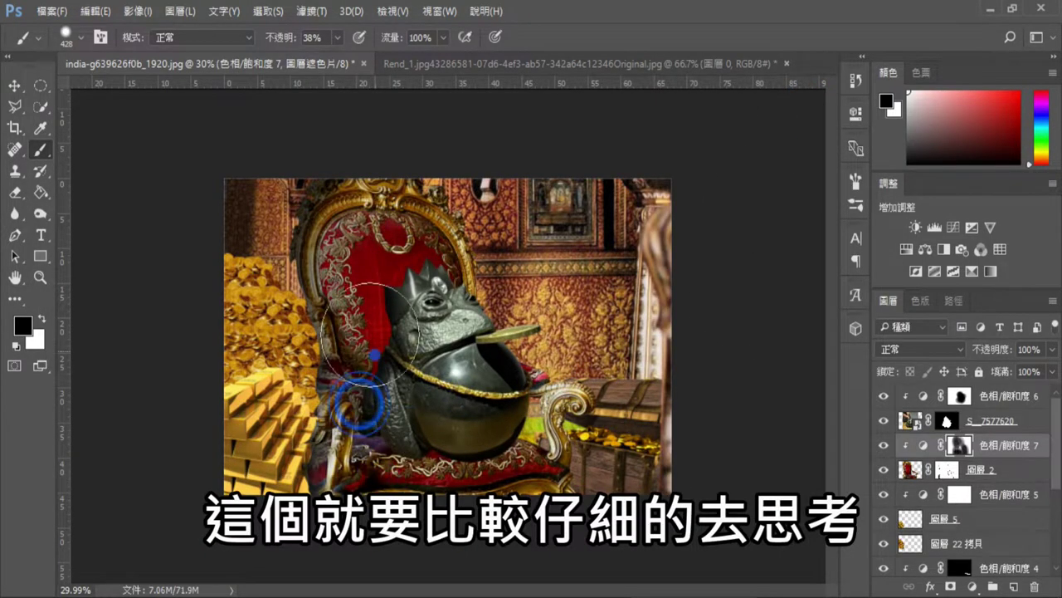
- Paint a shadow at the frog's base where it meets the cushion and touch up its side
scroll(486, 391, up, 3)
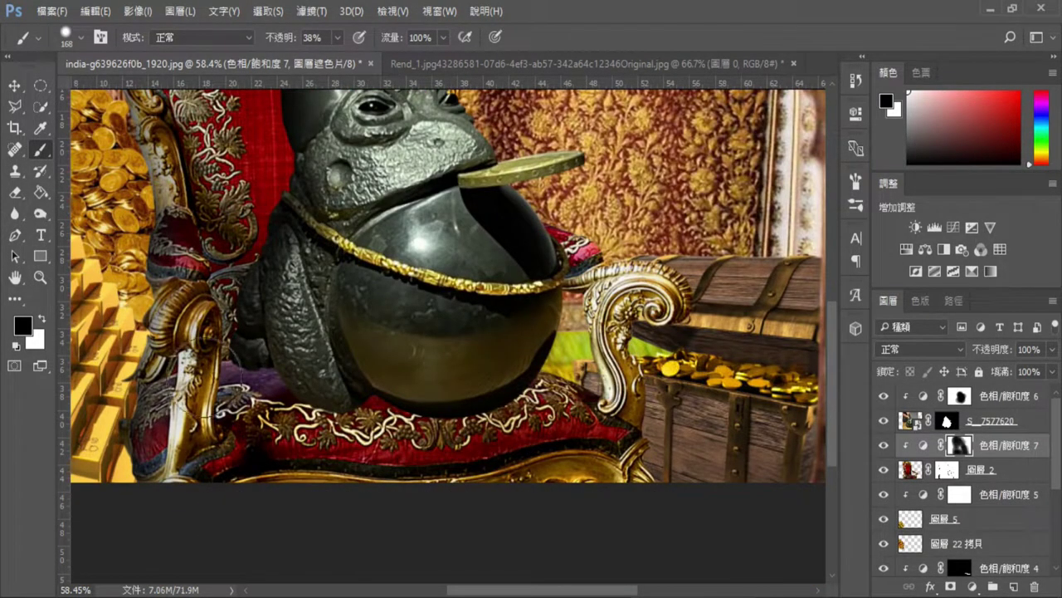
drag(300, 384, 349, 407)
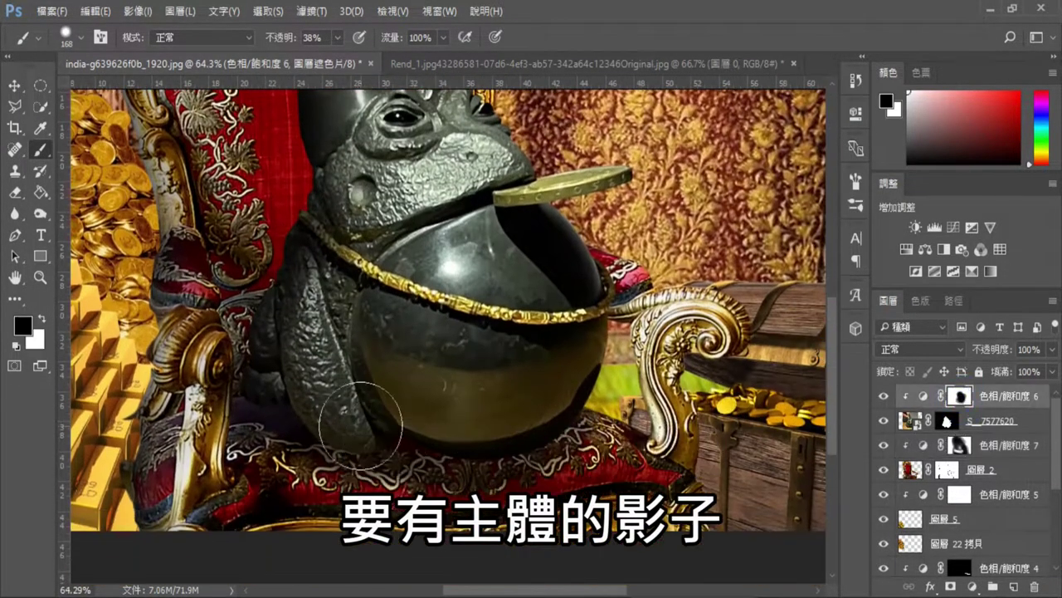
key(x)
key(7)
key(6)
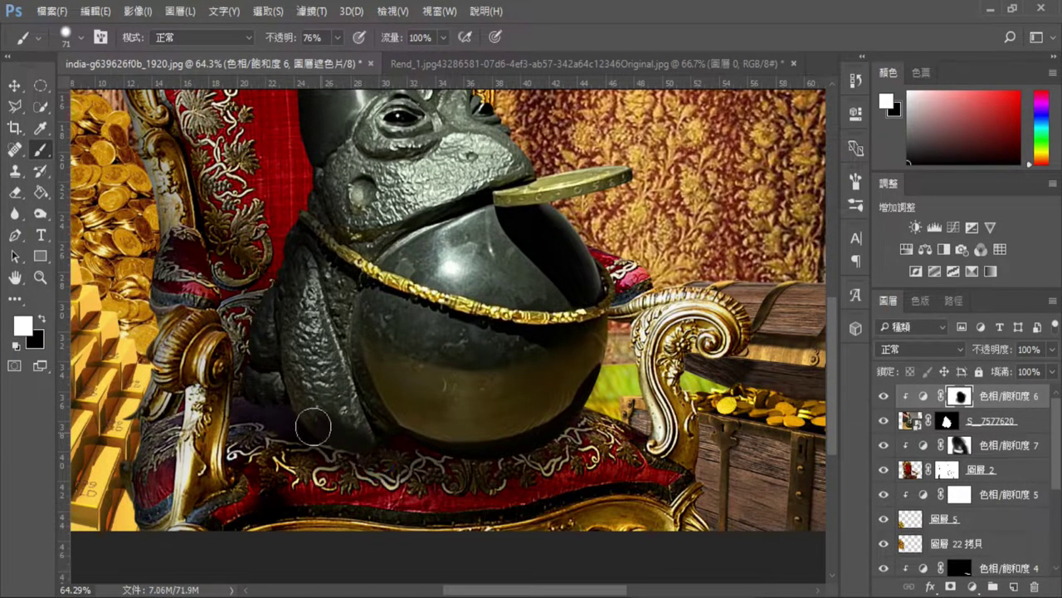
click(296, 392)
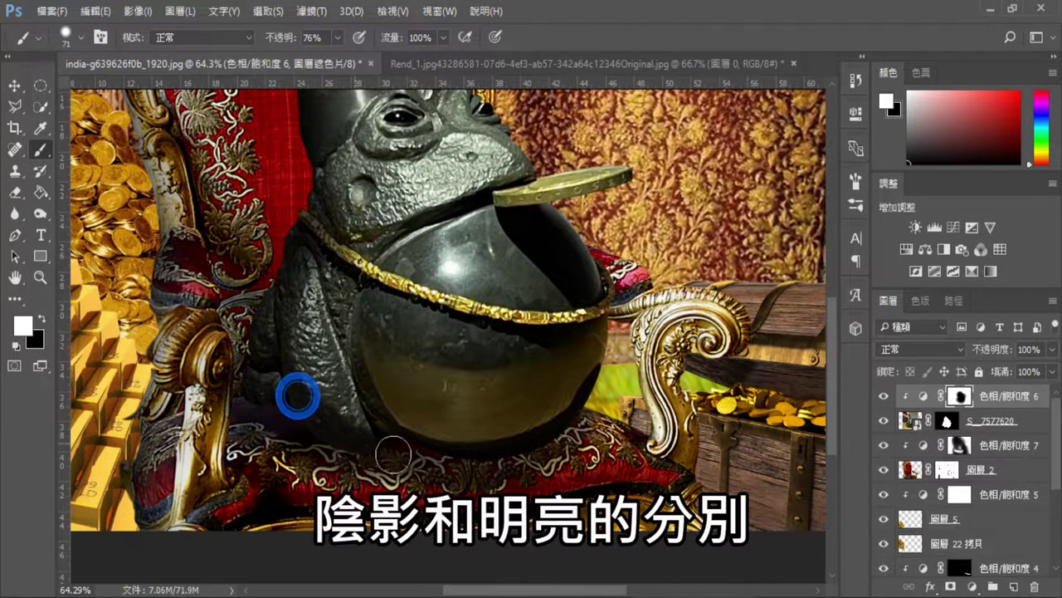
click(274, 397)
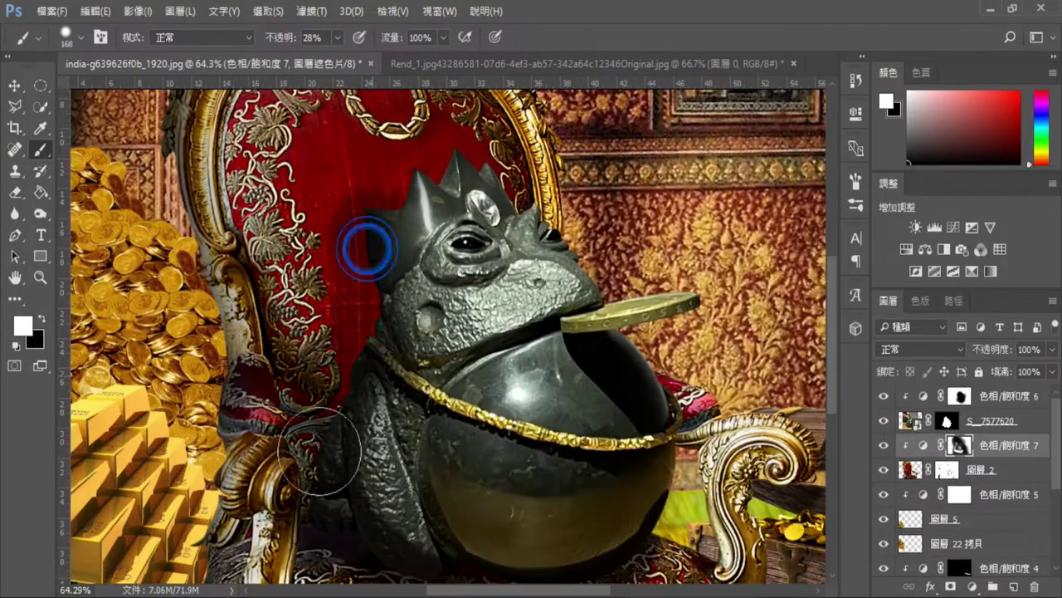
scroll(453, 498, down, 5)
click(954, 520)
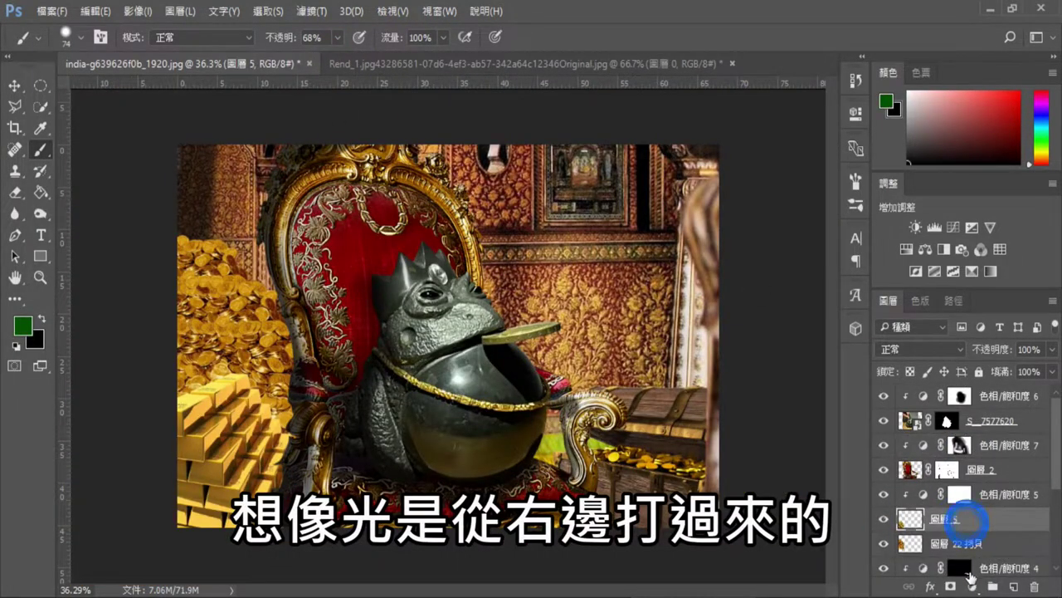
- Add Hue/Saturation darkening layers near Lightness -94 for the coin pile and gold bars
click(982, 586)
click(975, 390)
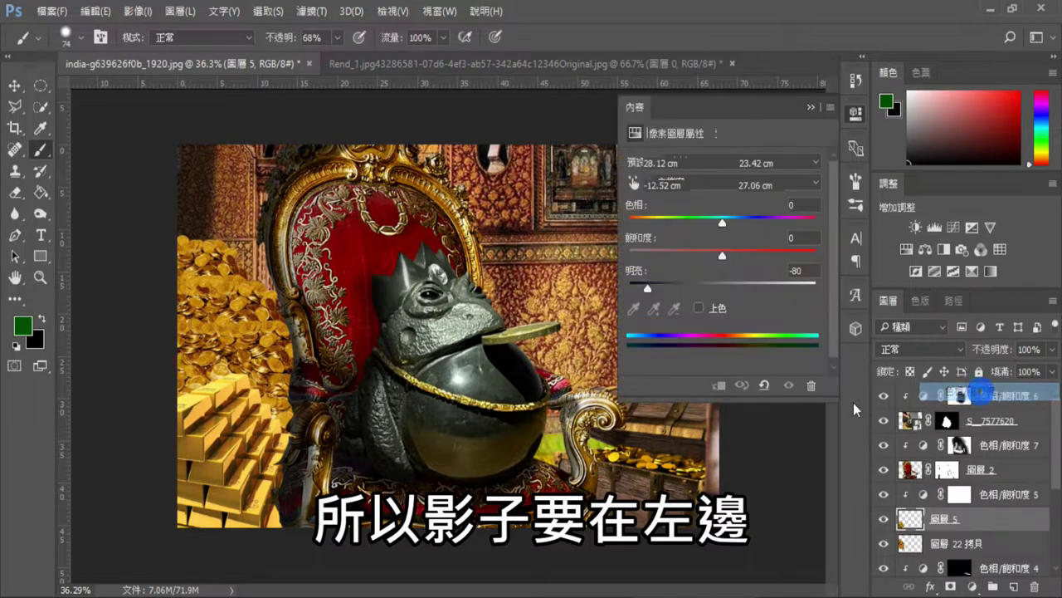
drag(720, 287, 668, 288)
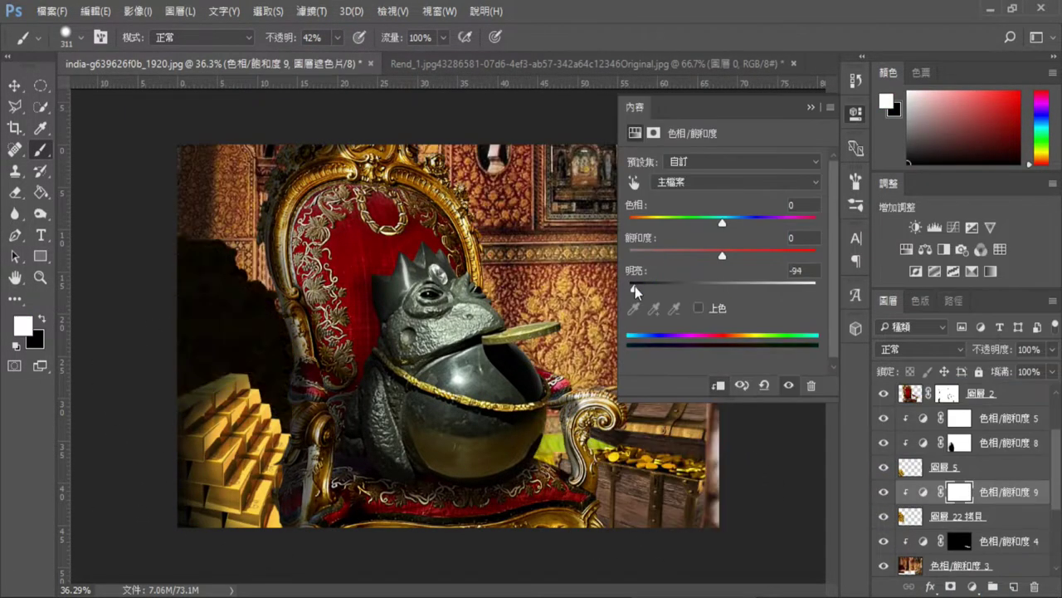
click(961, 444)
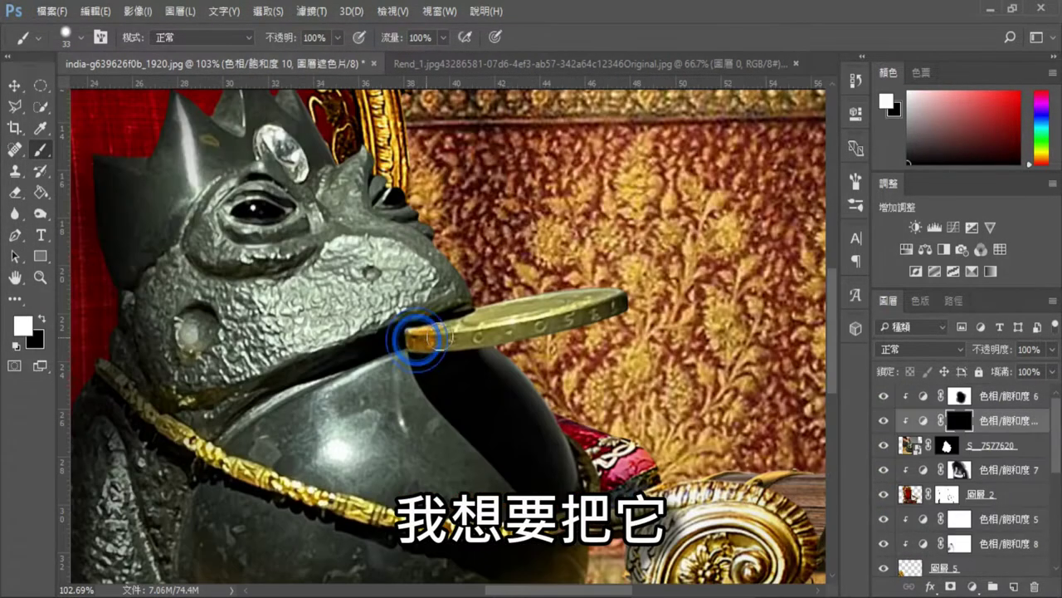
drag(416, 339, 496, 330)
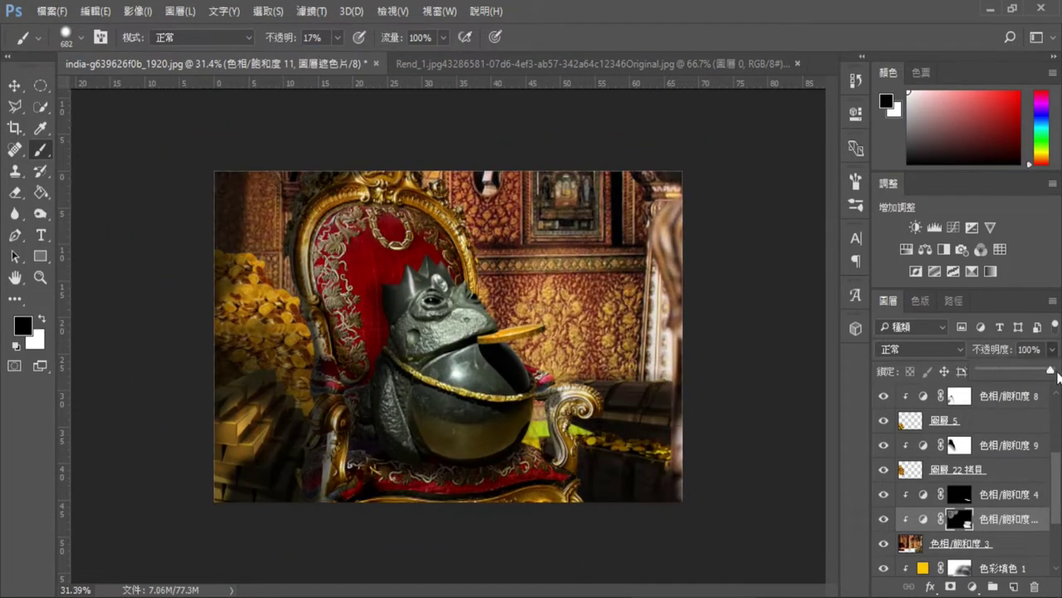
- Lower the gold bars' darkening adjustment opacity to about 60%
click(896, 399)
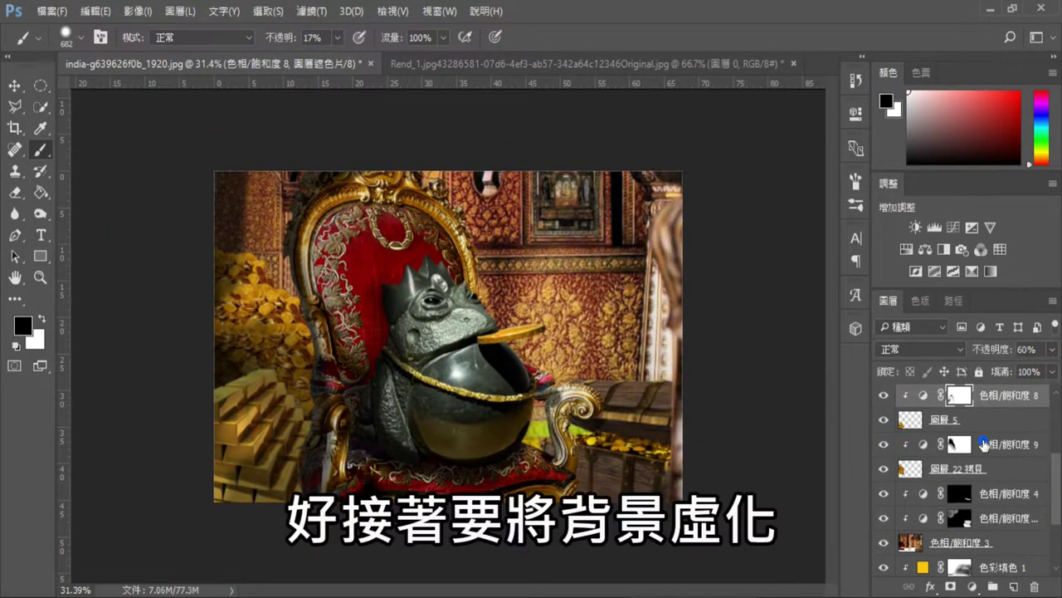
click(913, 445)
click(1051, 349)
drag(1050, 371, 1013, 375)
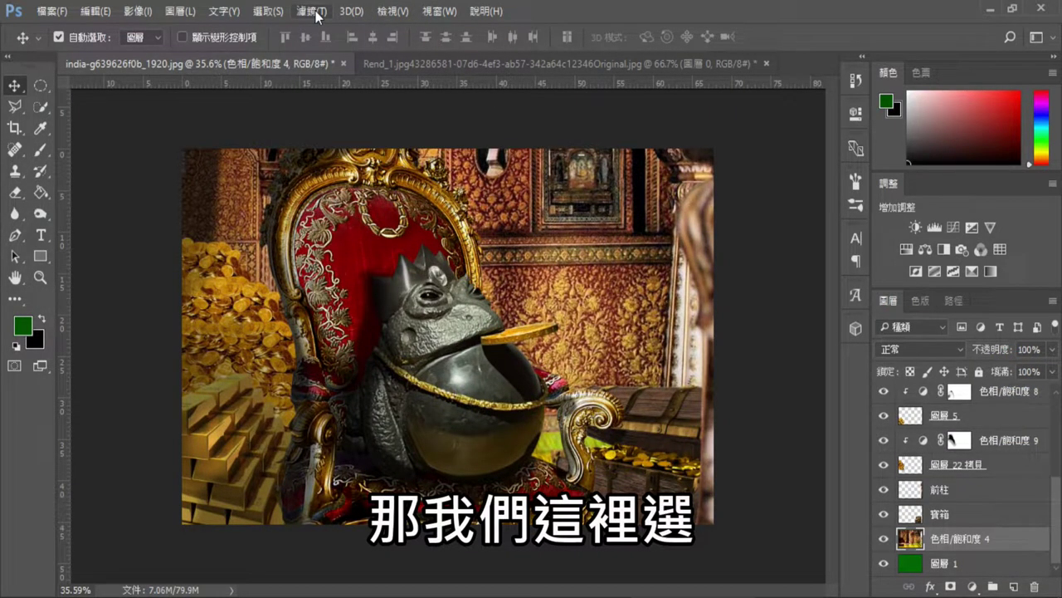
- Apply a Gaussian Blur with radius 5.6 to the palace background layer
click(316, 10)
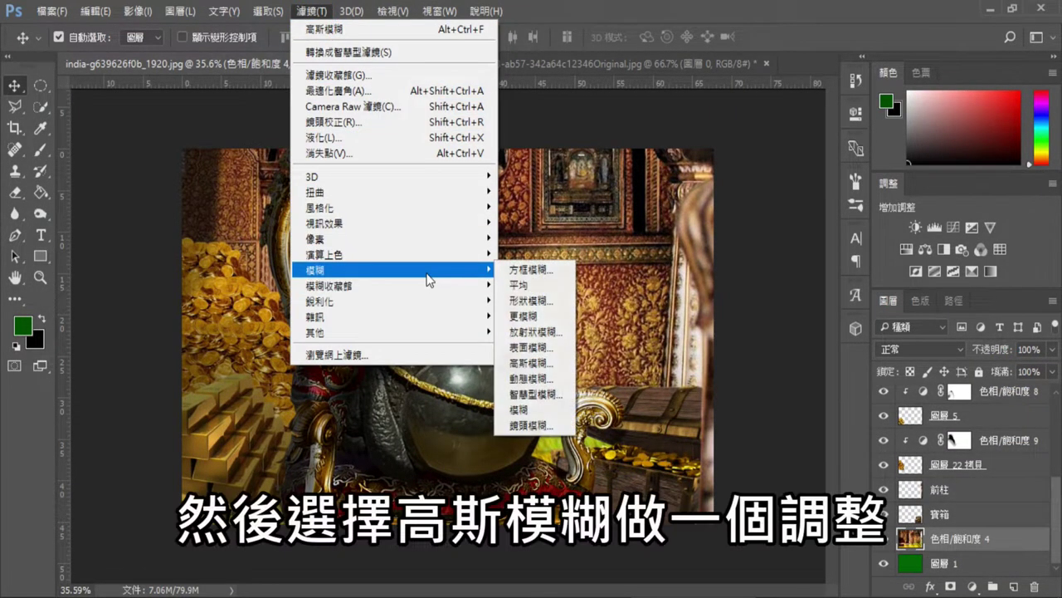
click(538, 365)
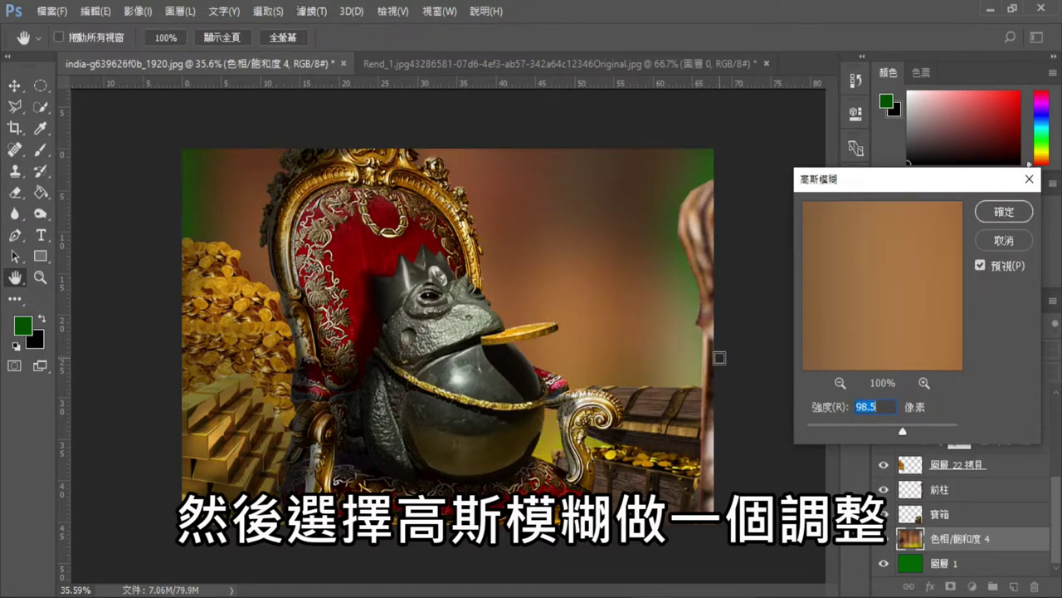
mouse_move(864, 433)
mouse_down()
mouse_move(848, 433)
mouse_move(874, 431)
mouse_move(847, 433)
mouse_up()
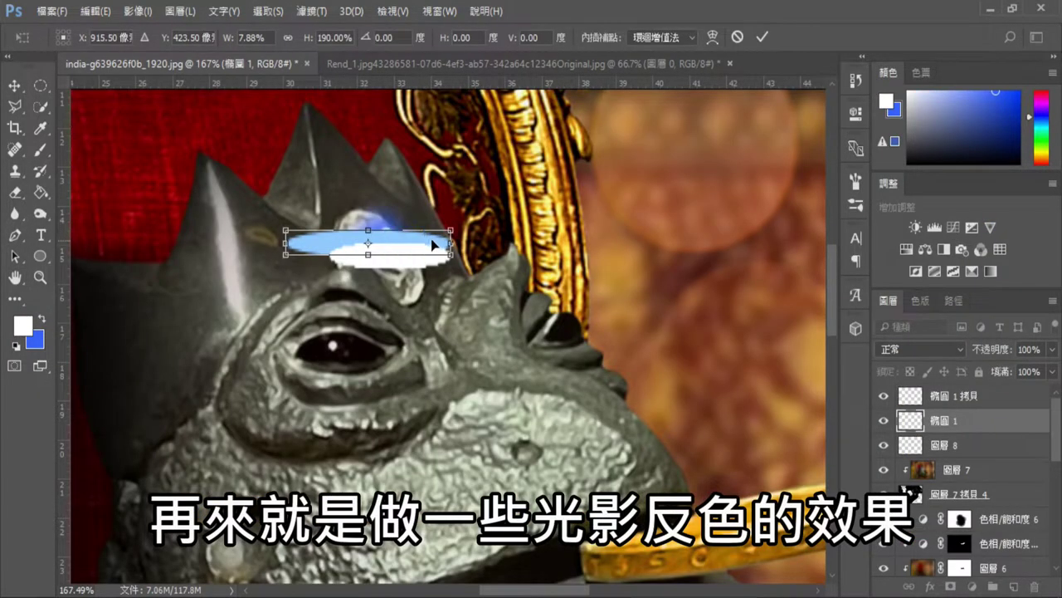
drag(433, 244, 488, 242)
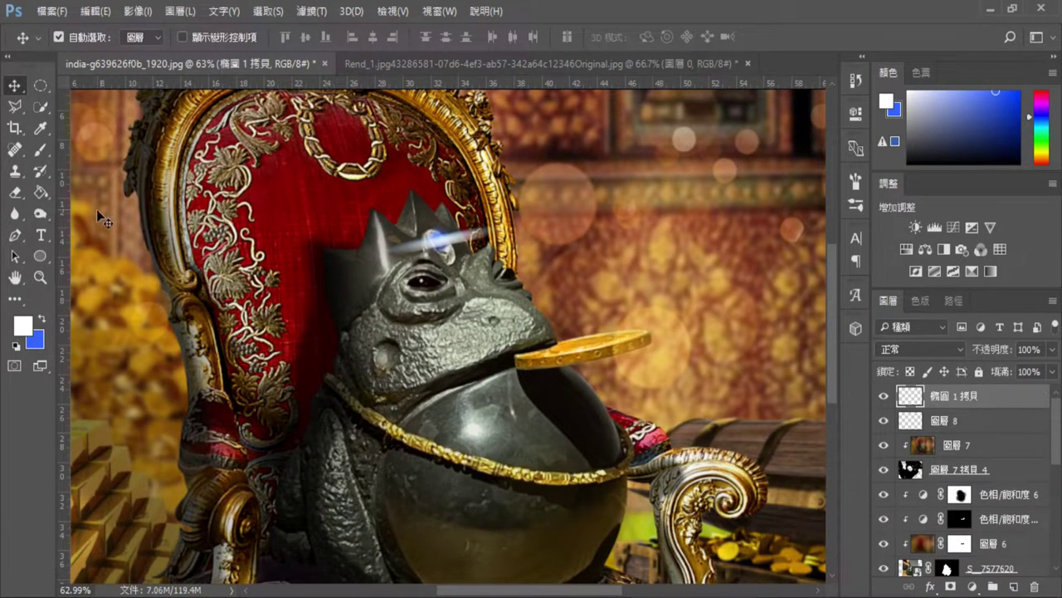
- Paint the blue-white streak over the crown jewel and rotate it about 7.7°
click(42, 154)
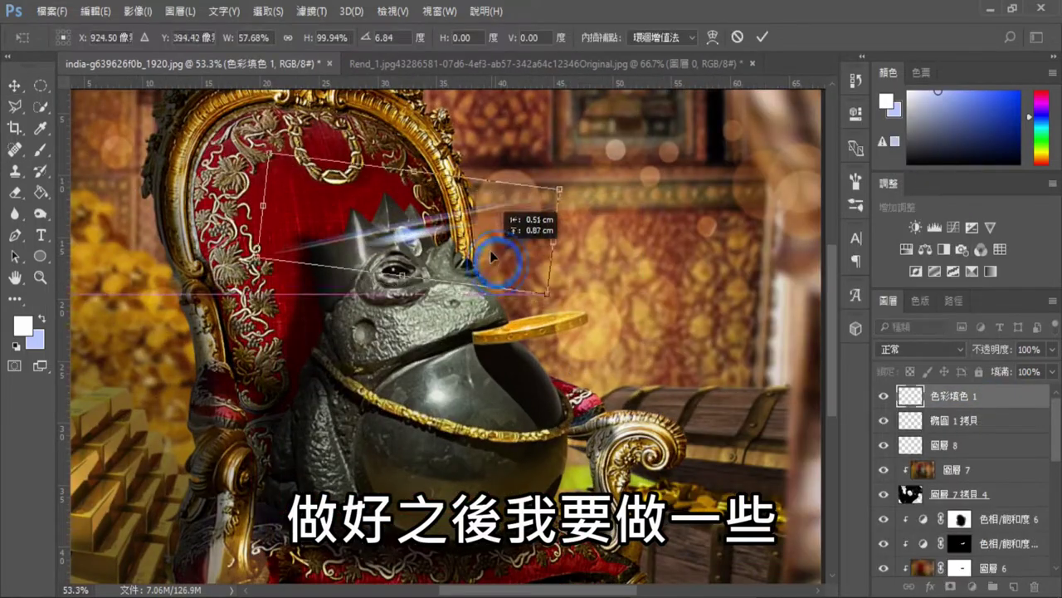
drag(498, 224, 574, 202)
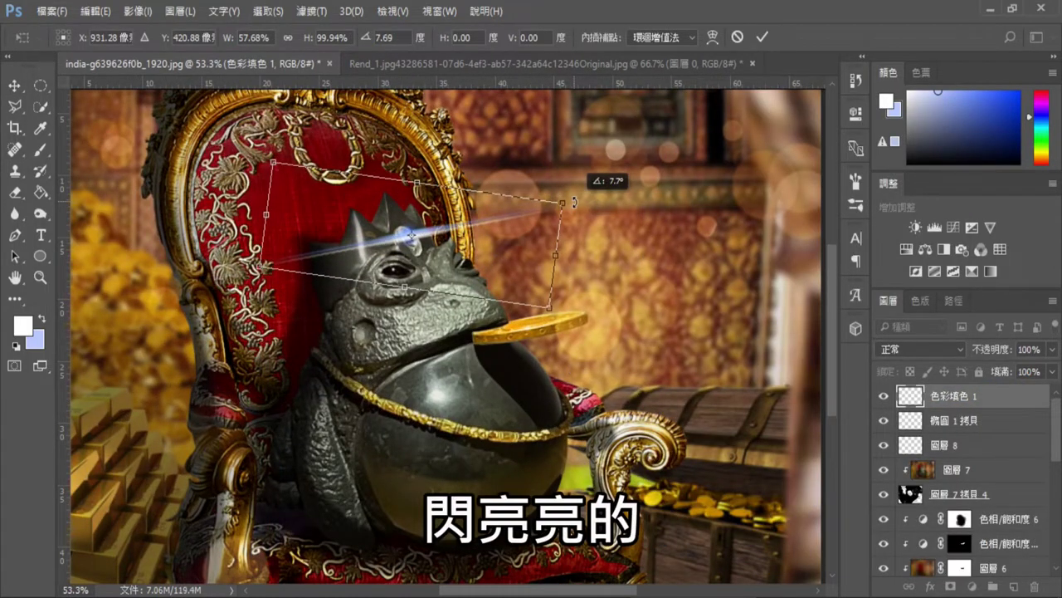
click(760, 36)
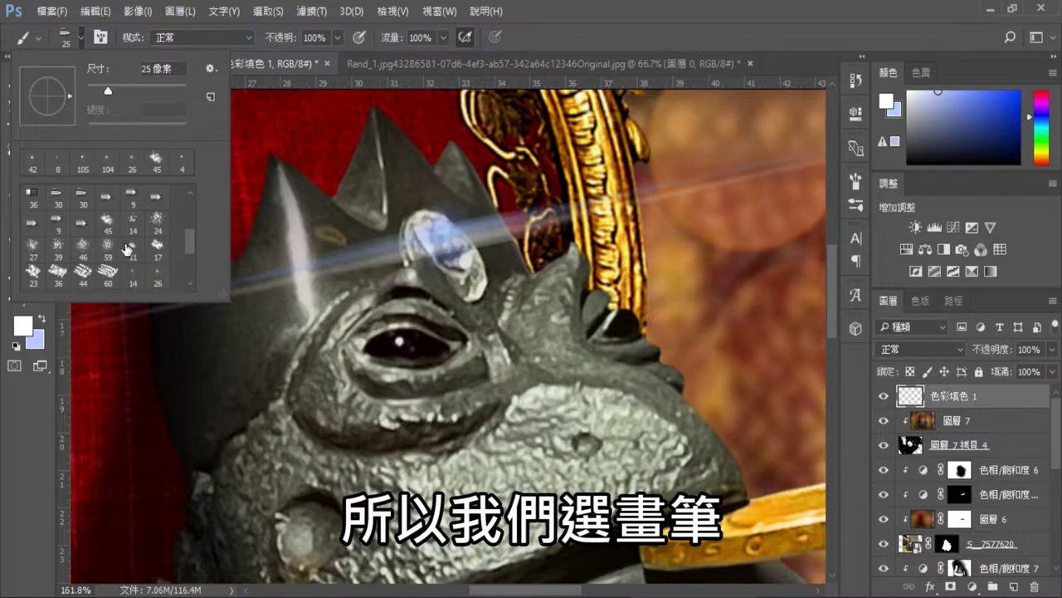
scroll(126, 249, down, 1)
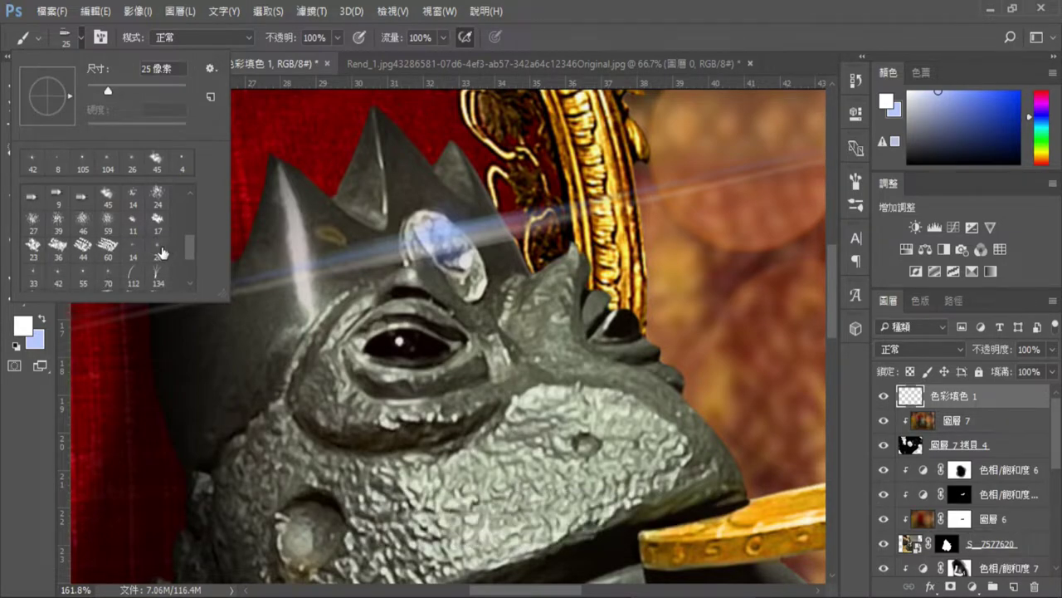
- Stamp star-brush sparkles: white on the crown diamond, light yellow on gold bars and throne top
click(160, 249)
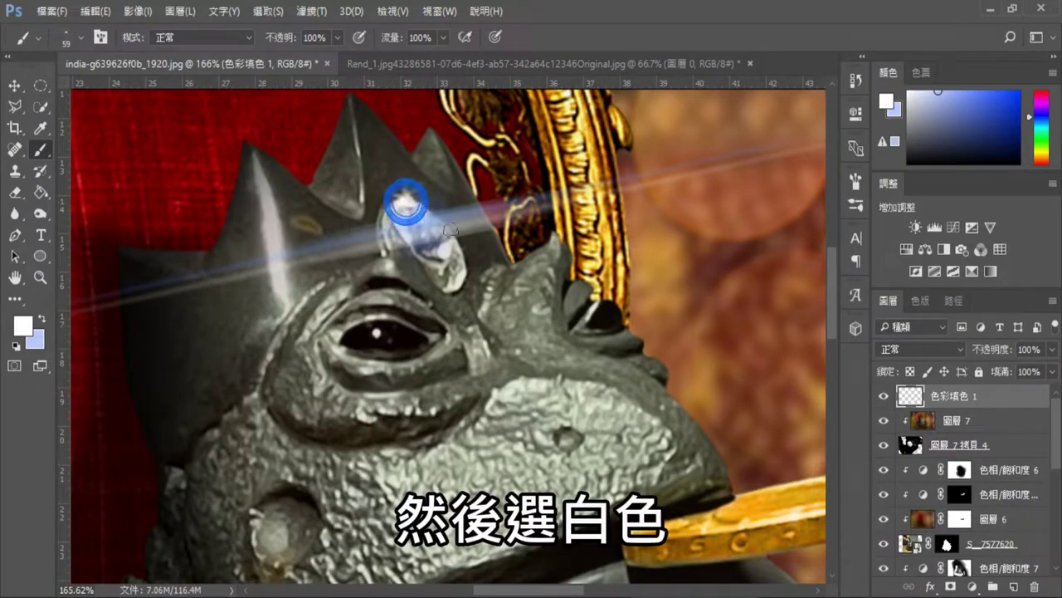
click(464, 257)
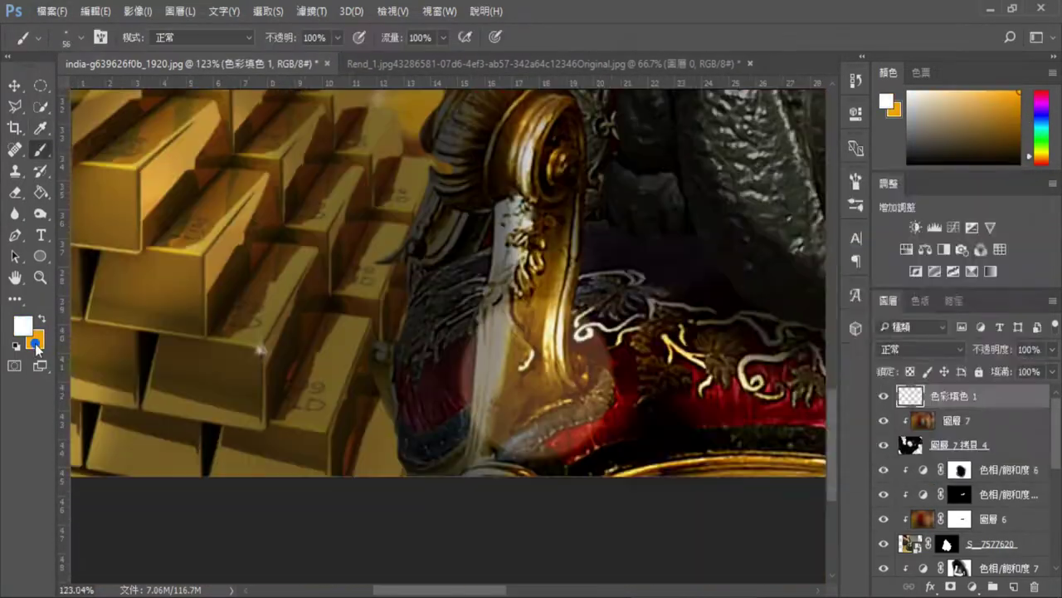
click(993, 213)
click(40, 319)
click(262, 348)
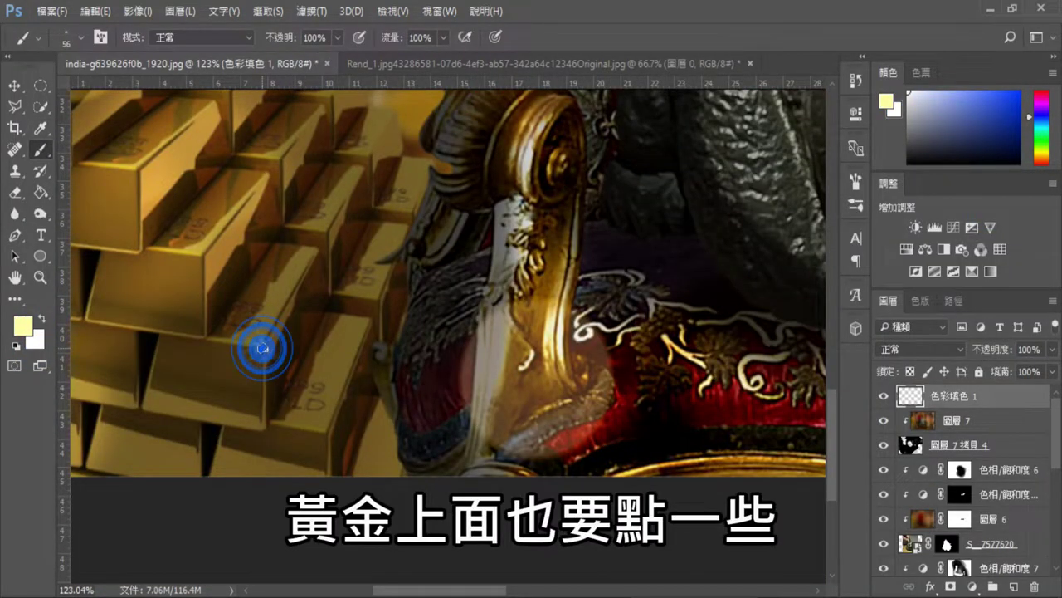
click(373, 319)
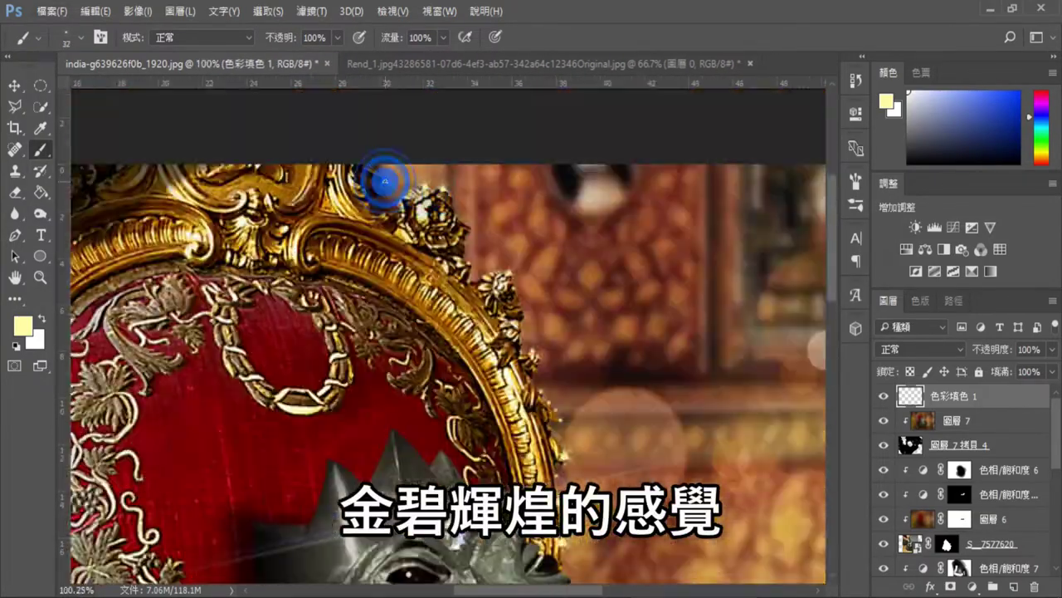
click(385, 180)
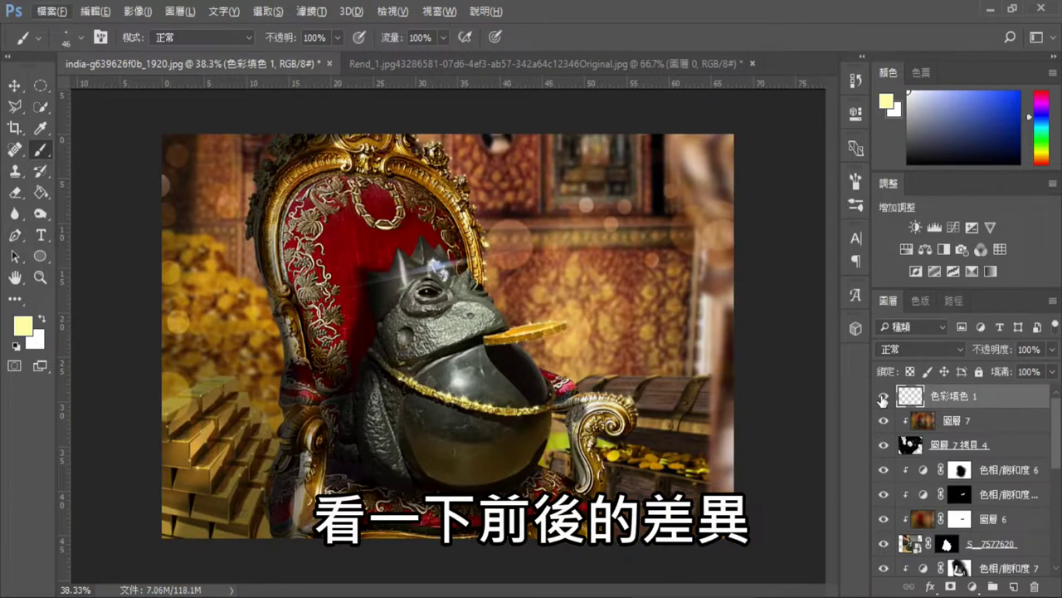
click(883, 398)
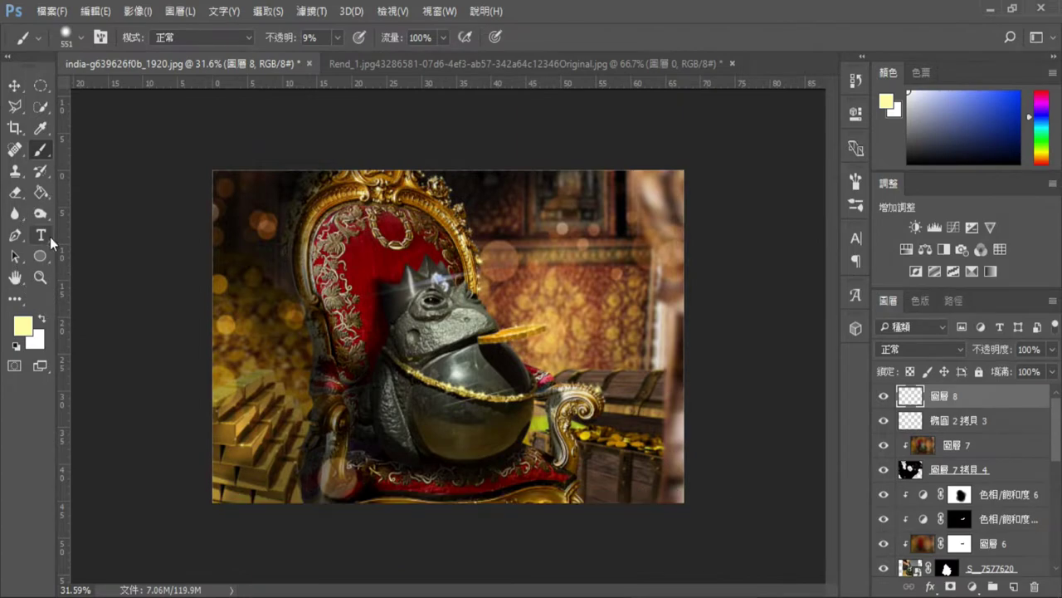
- Draw a thin blue (5e66ff) ellipse across the top of the image
click(22, 326)
click(764, 219)
click(981, 212)
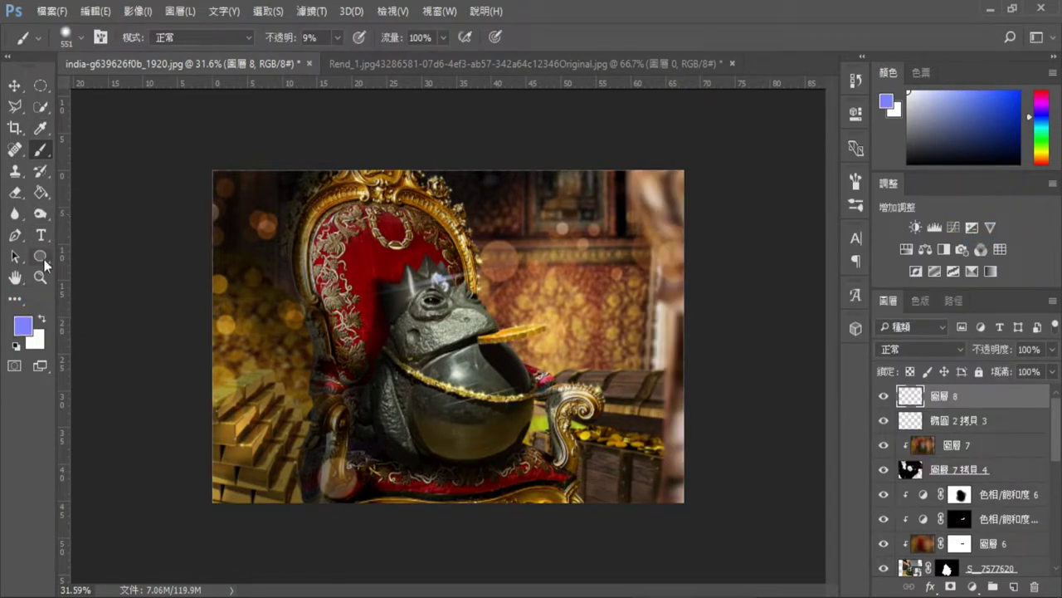
click(40, 256)
drag(245, 182, 645, 183)
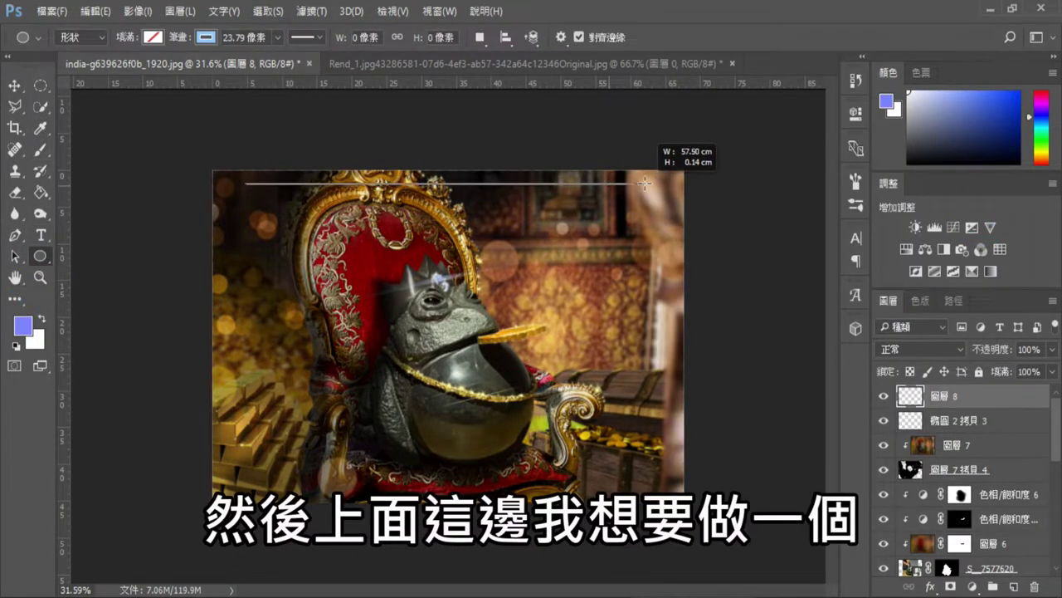
drag(658, 189, 660, 190)
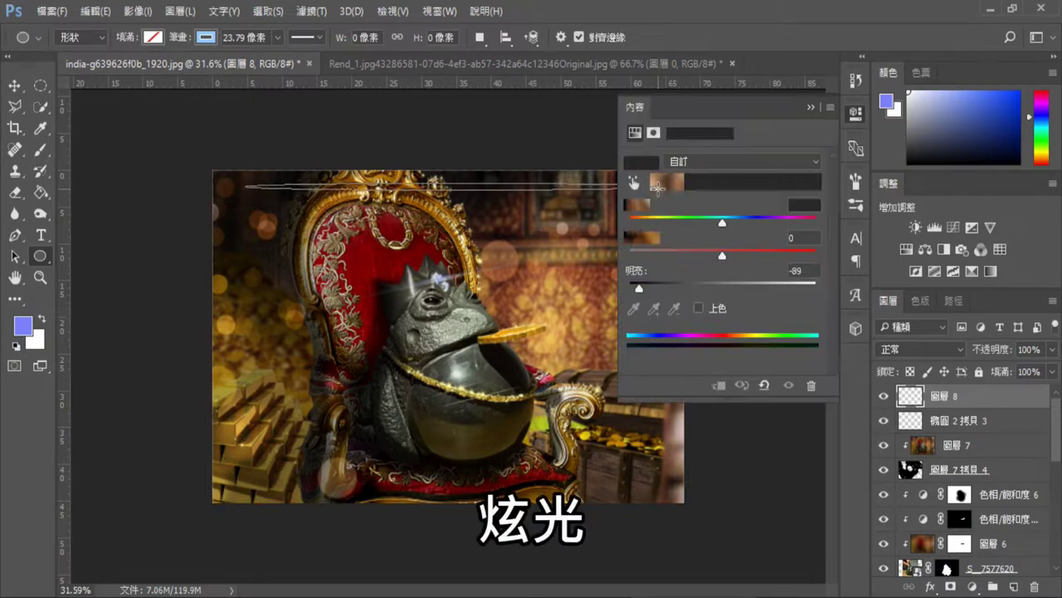
- Rasterize the ellipse shape layer and apply a Motion Blur to the streak
click(661, 239)
right_click(946, 396)
click(706, 260)
key(x)
click(310, 11)
click(581, 364)
key(Return)
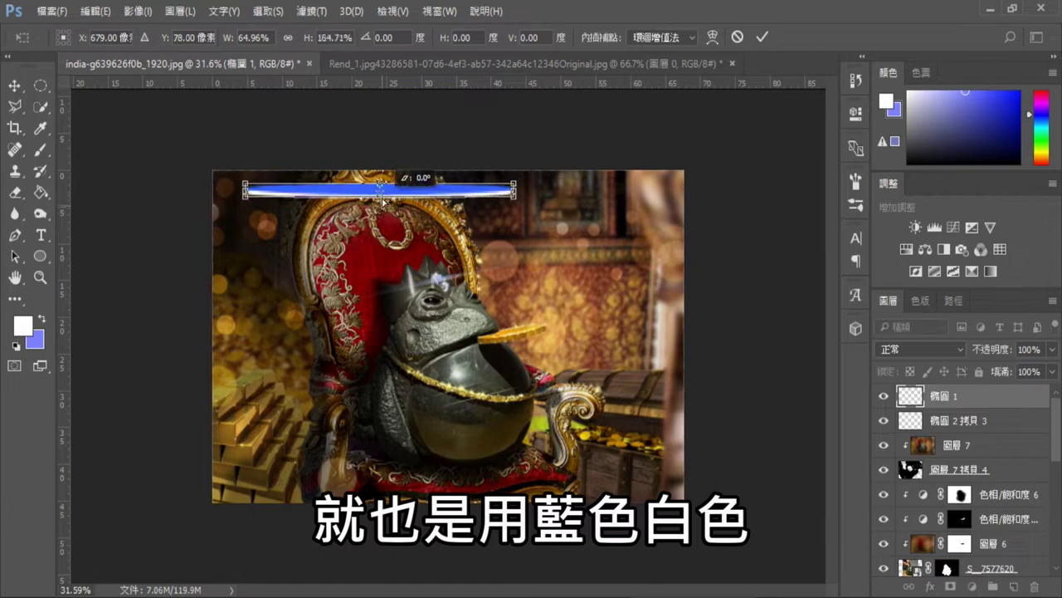
- Duplicate the streak and stretch the copy across the full image width
key(v)
click(686, 184)
drag(946, 396, 946, 477)
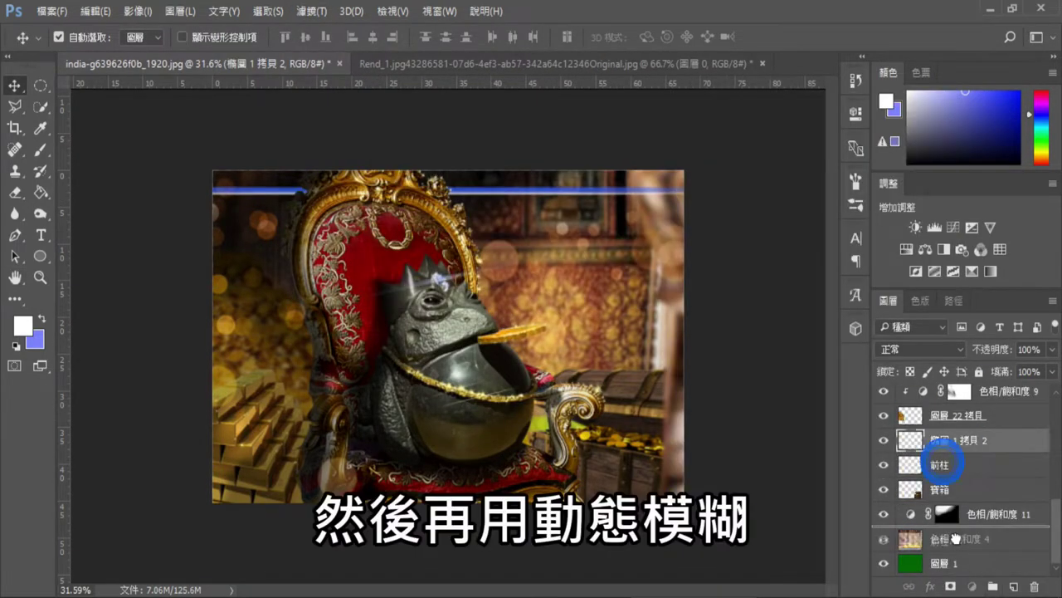
key(ctrl+t)
drag(684, 193, 859, 194)
drag(212, 193, 130, 165)
key(ctrl+plus)
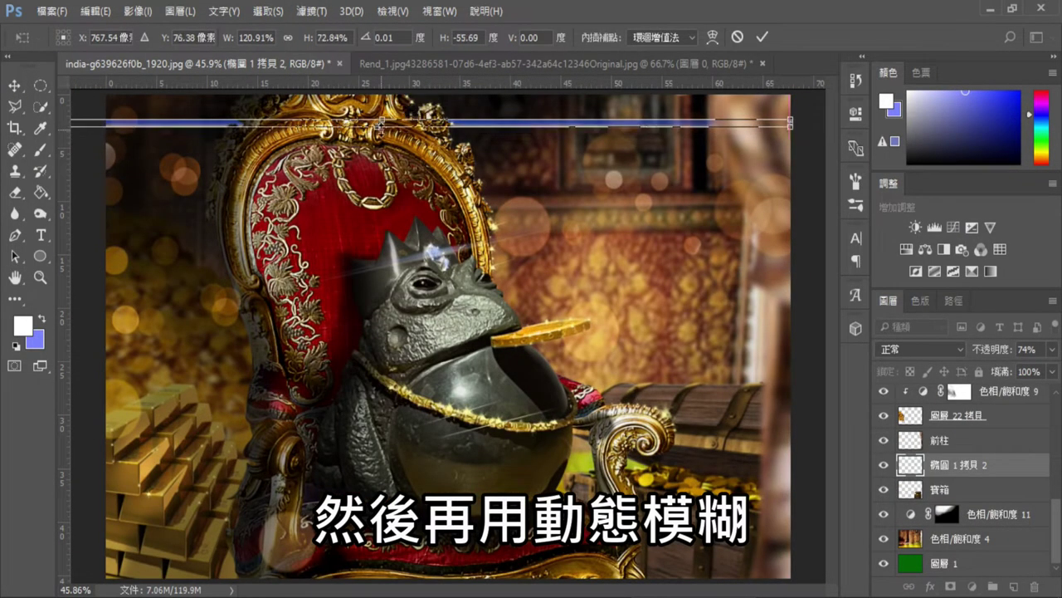
key(ctrl+minus)
key(Return)
- Apply a 23.5-pixel Gaussian Blur to the stretched streak copy
click(322, 12)
mouse_move(316, 270)
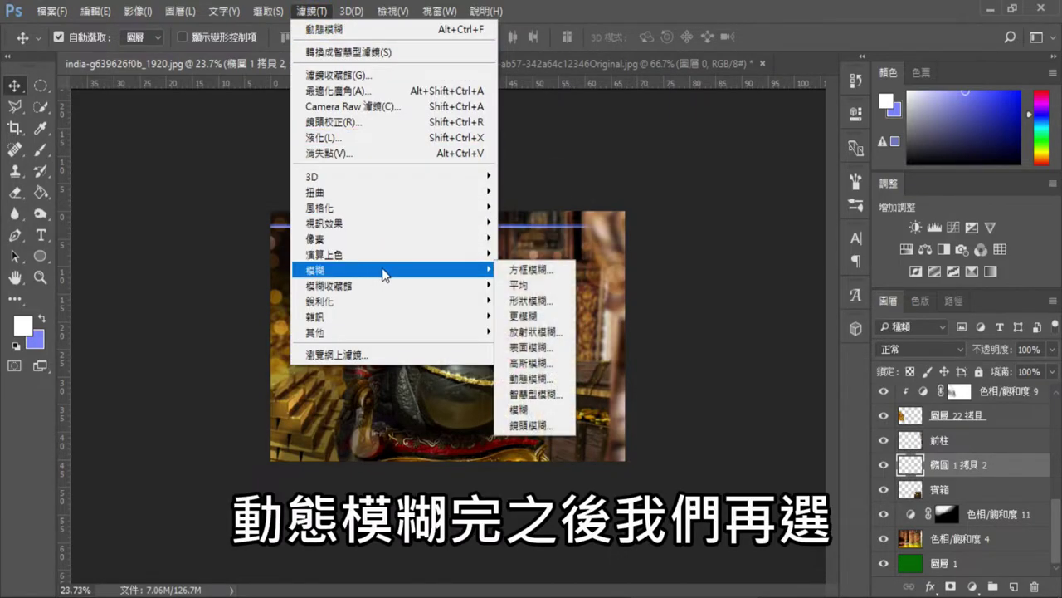
click(532, 363)
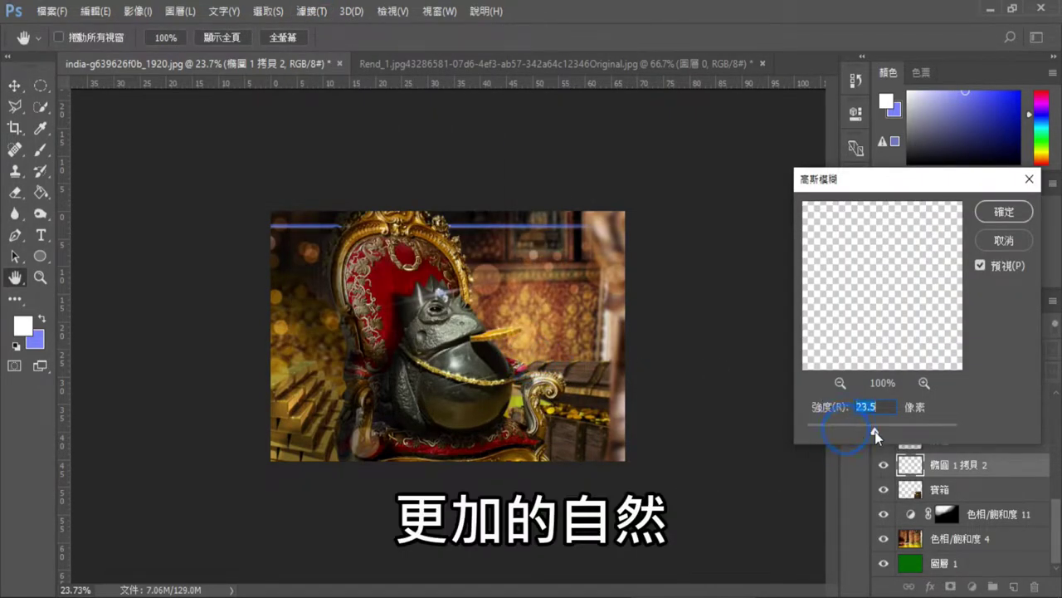
key(Return)
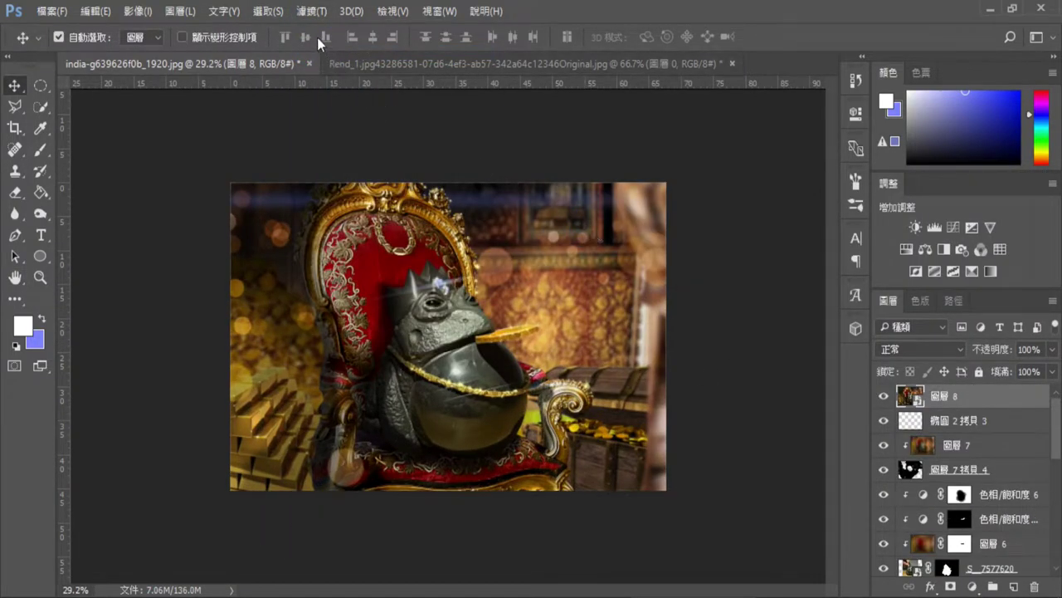
- Apply a Camera Raw filter with Temperature −15, Tint +16, Contrast +10 and Clarity +7
click(311, 10)
click(352, 108)
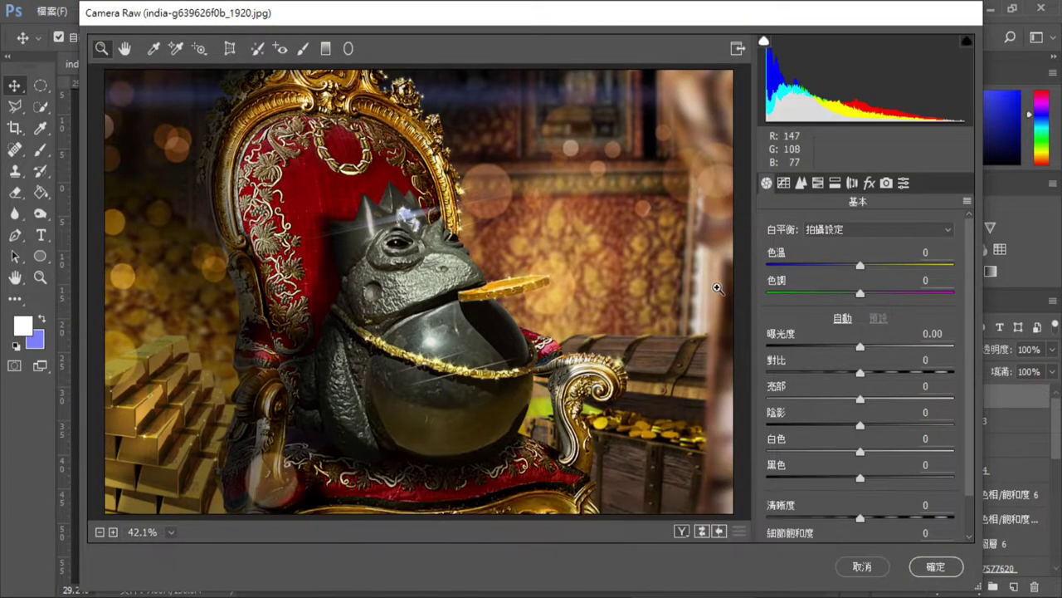
mouse_move(860, 264)
mouse_down()
mouse_move(870, 267)
mouse_move(847, 265)
mouse_move(881, 293)
mouse_move(846, 266)
mouse_move(875, 293)
mouse_up()
key(ctrl+minus)
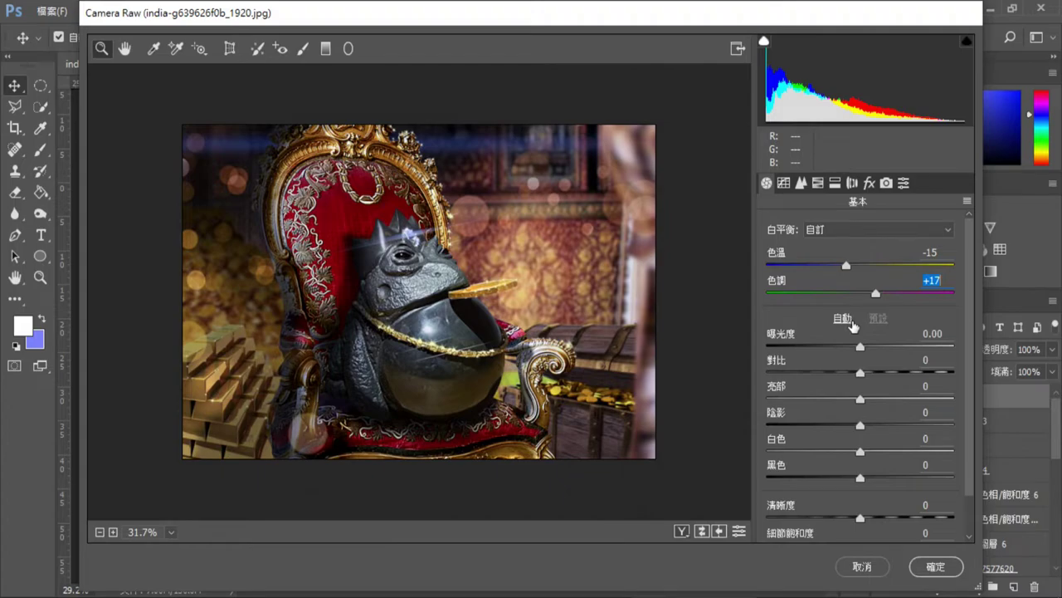
drag(879, 372, 870, 371)
scroll(870, 398, down, 1)
drag(860, 470, 866, 470)
scroll(863, 402, up, 1)
key(Return)
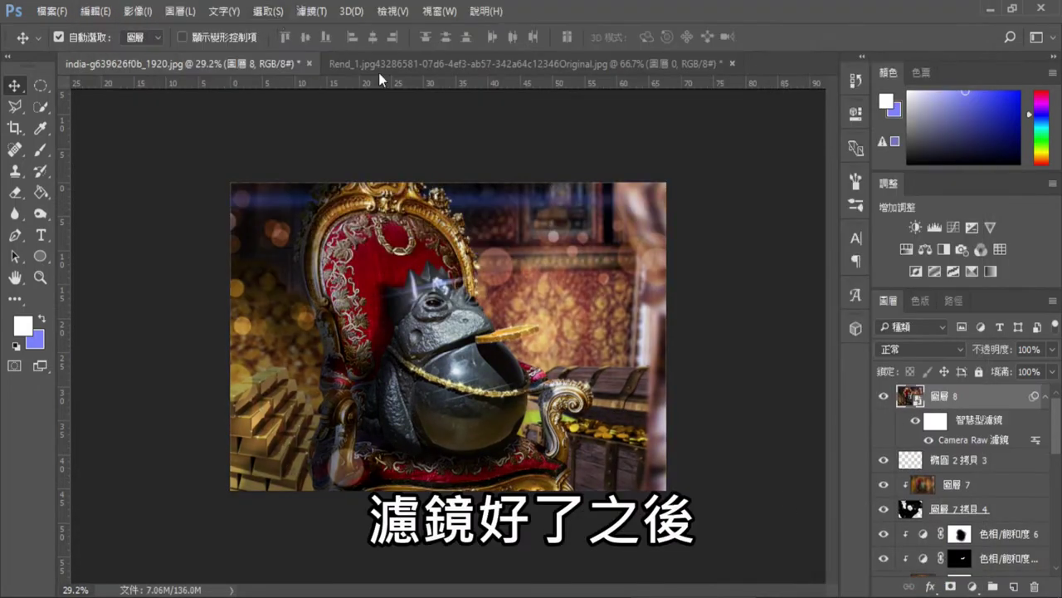
click(308, 10)
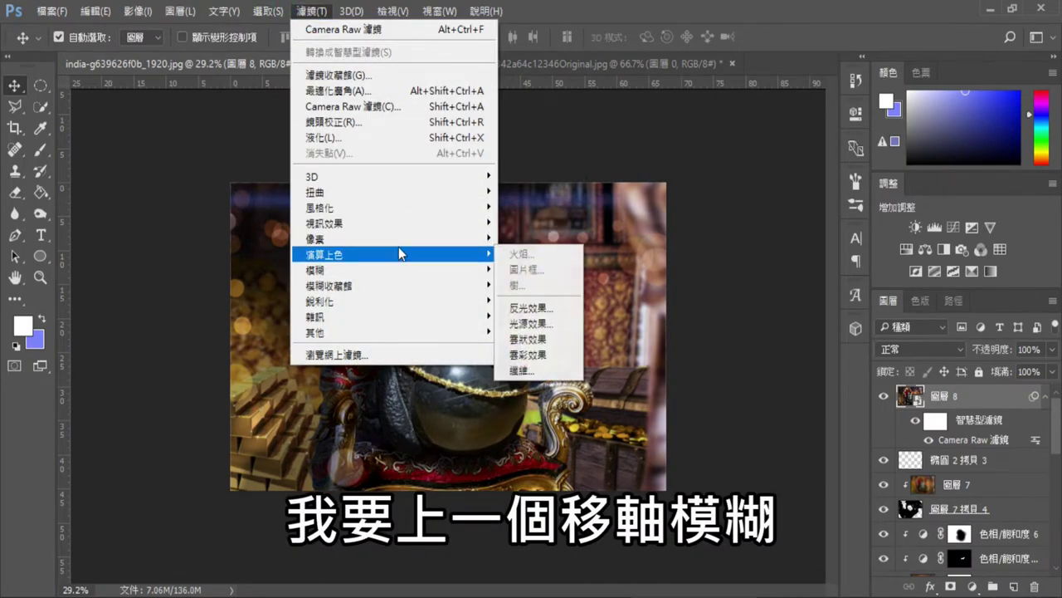
mouse_move(349, 284)
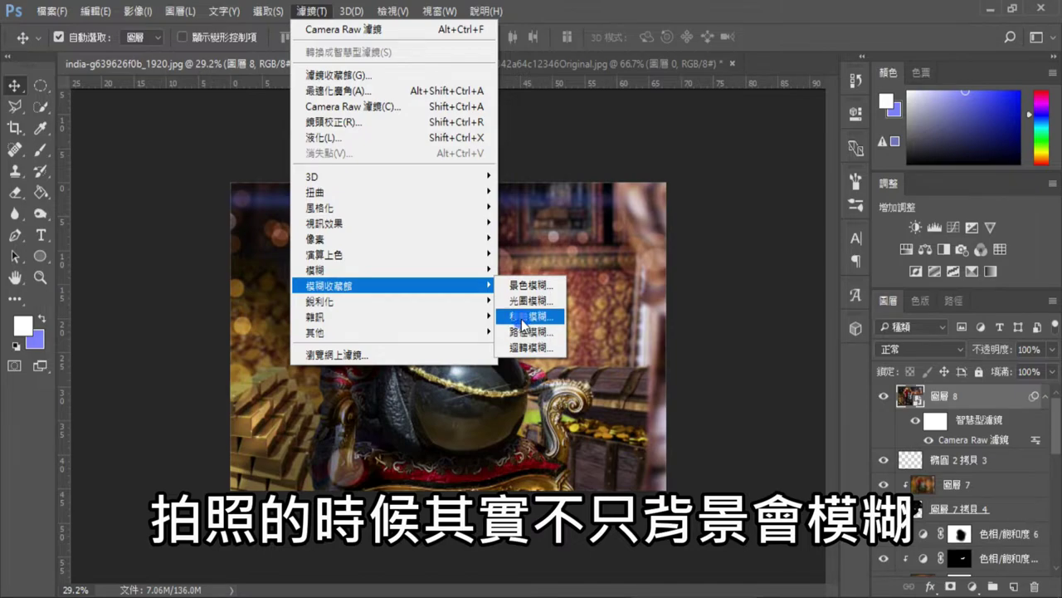
- Apply a 15-pixel Tilt-Shift blur, replacing the default pin with one near the image bottom
click(522, 316)
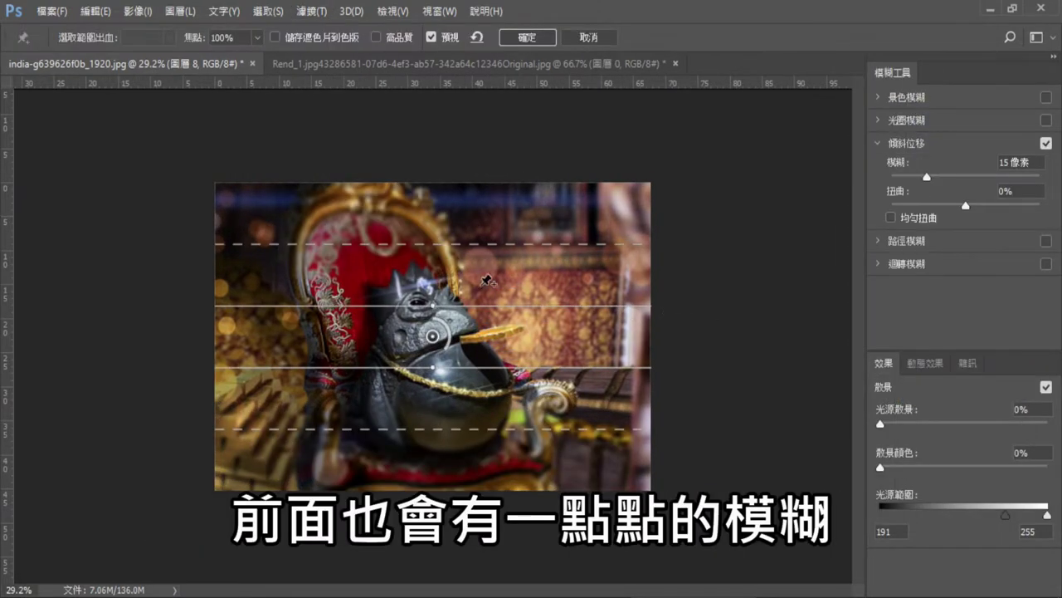
drag(482, 335, 505, 391)
key(Delete)
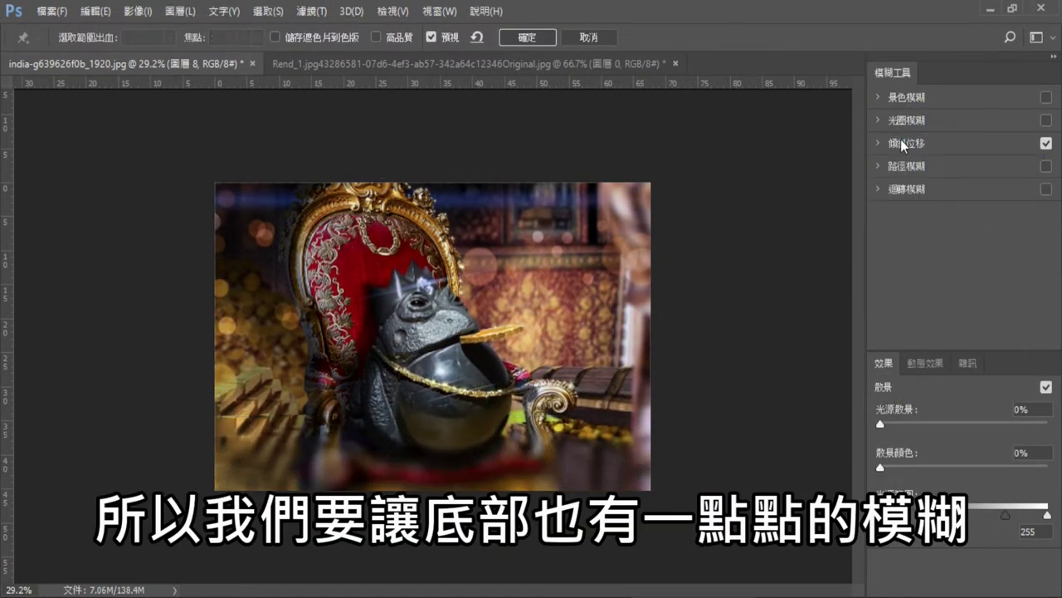
click(418, 357)
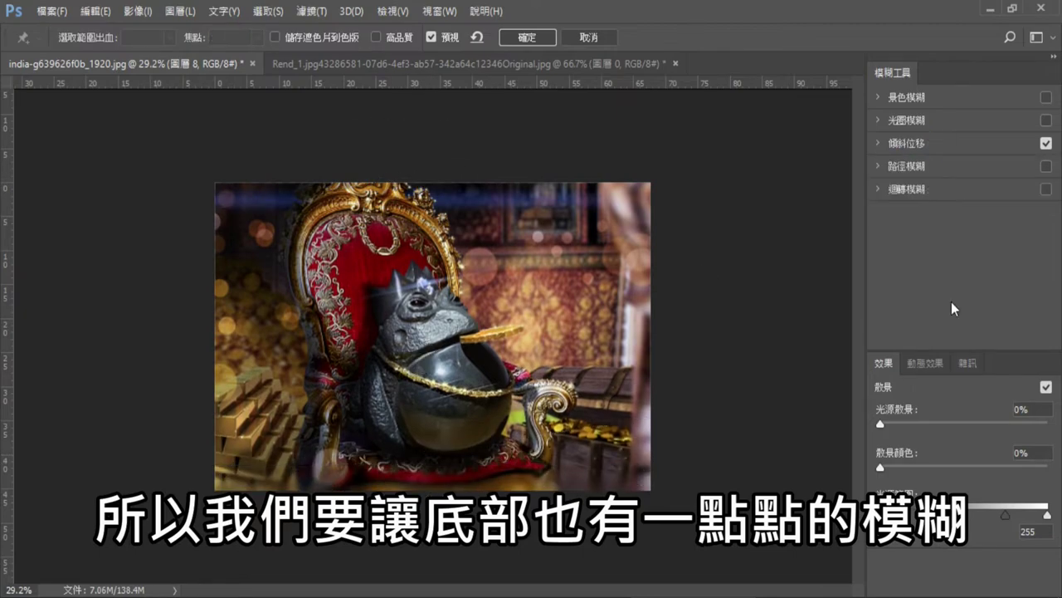
key(Delete)
key(ctrl+plus)
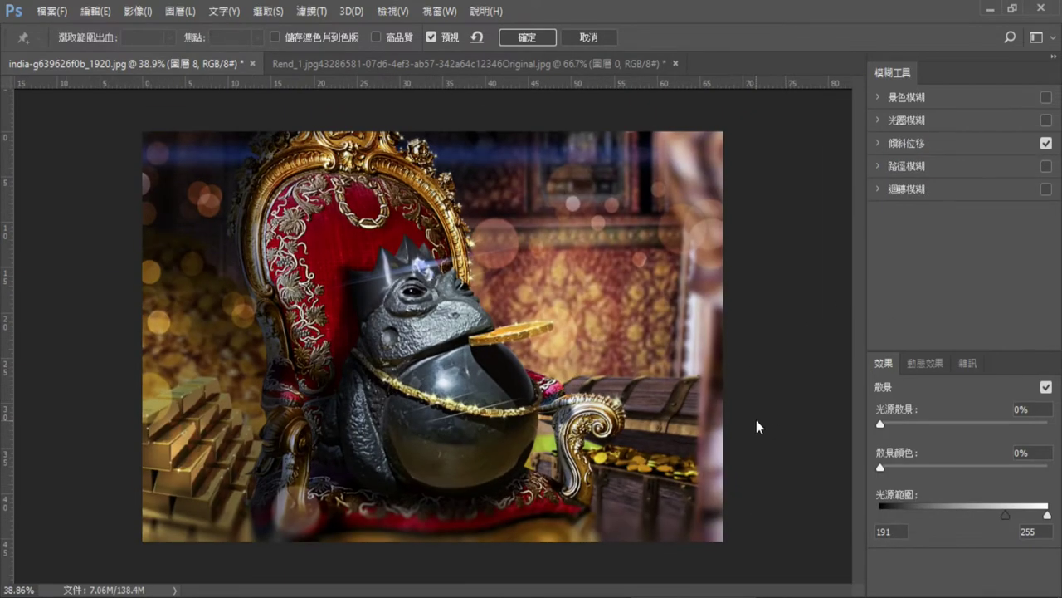
key(Return)
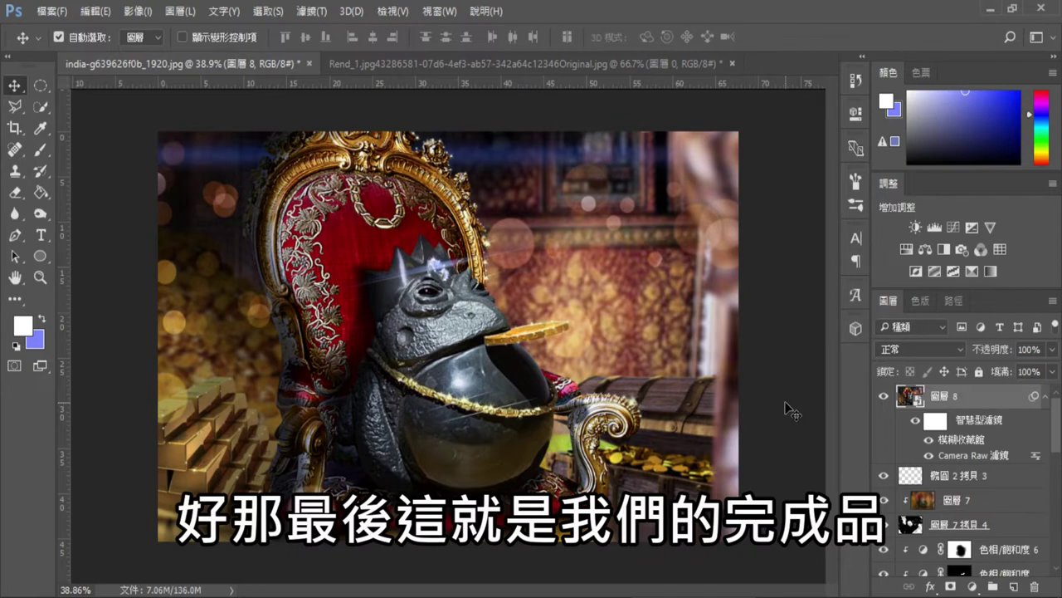